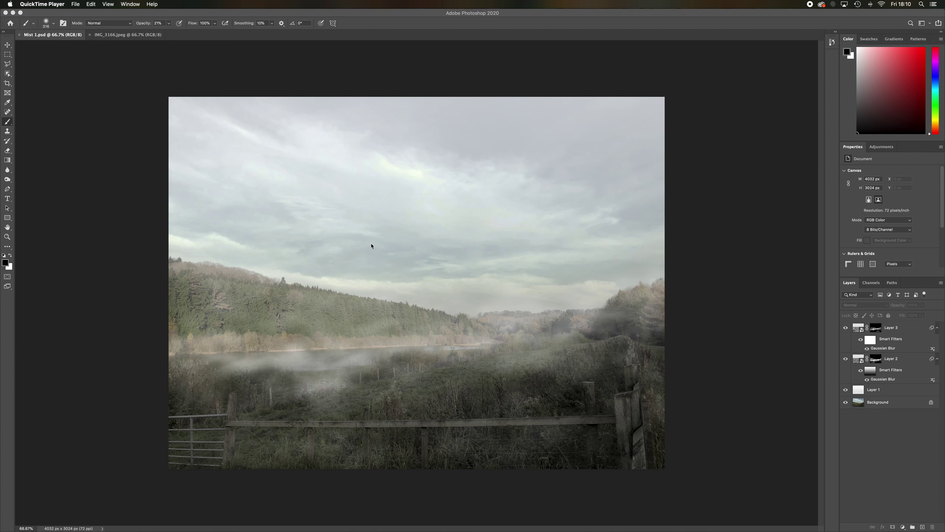
- Compare the finished Mist 1.psd image with the original IMG_3166.jpeg photo, ending on the original
click(135, 46)
click(132, 37)
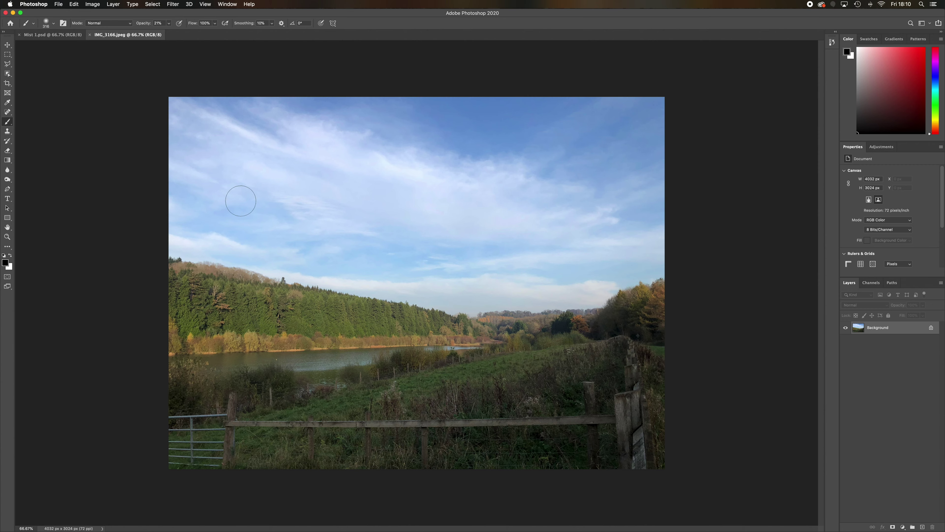
click(55, 37)
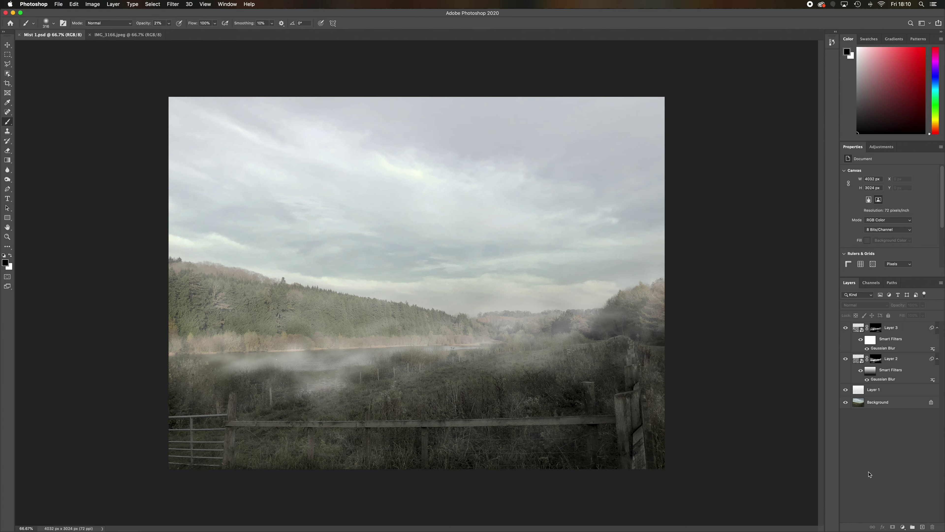
click(128, 36)
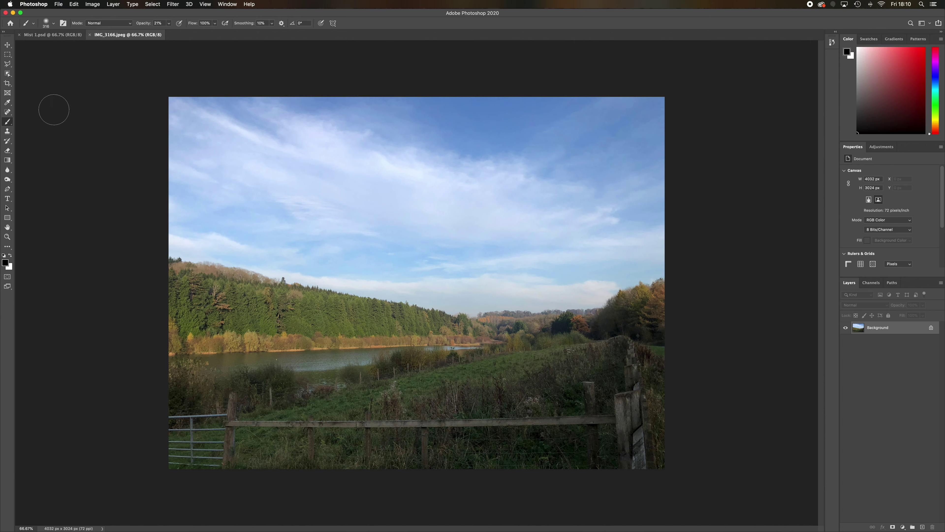
- Start a Hue/Saturation adjustment on the Background photo and set the Master saturation to -59
click(8, 45)
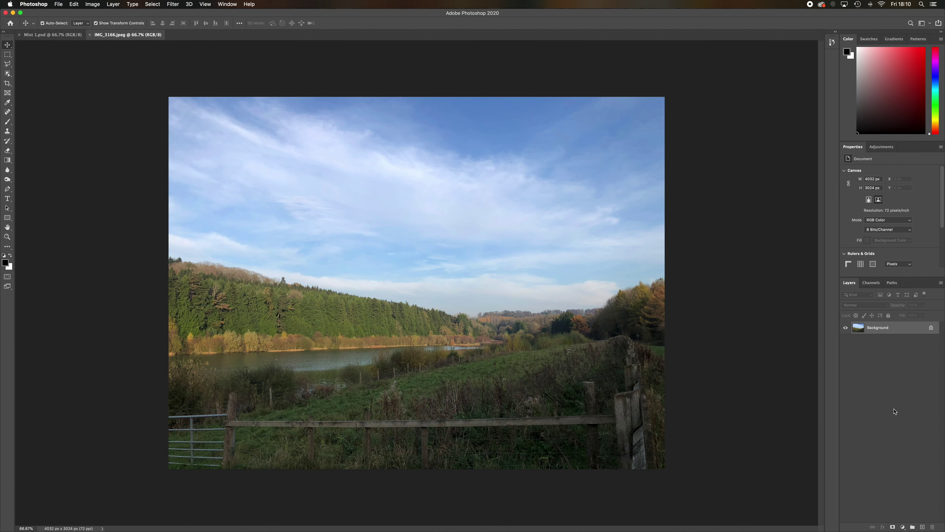
click(92, 4)
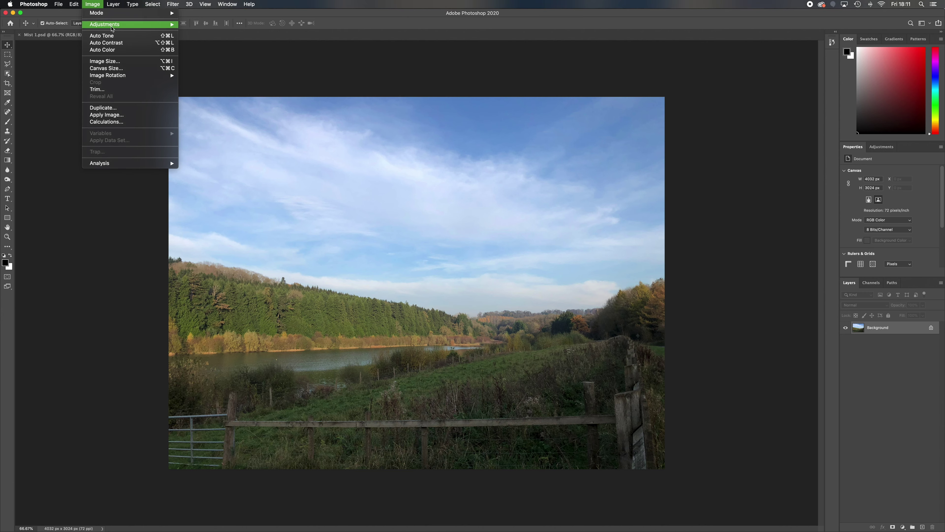
mouse_move(114, 28)
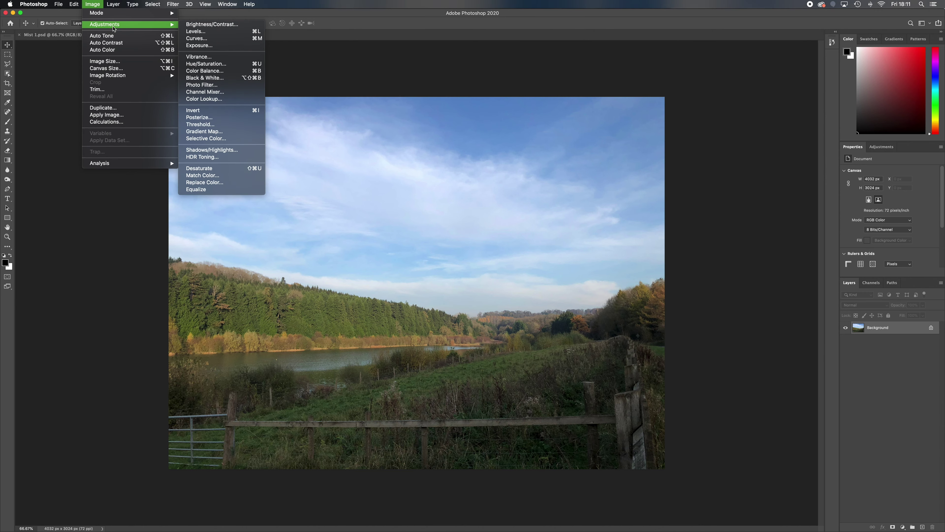
click(221, 65)
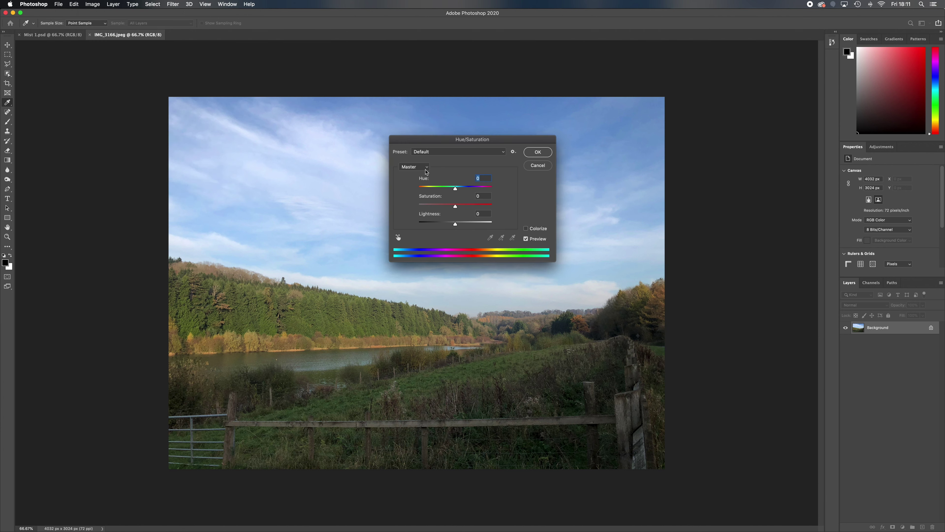
drag(454, 207, 434, 210)
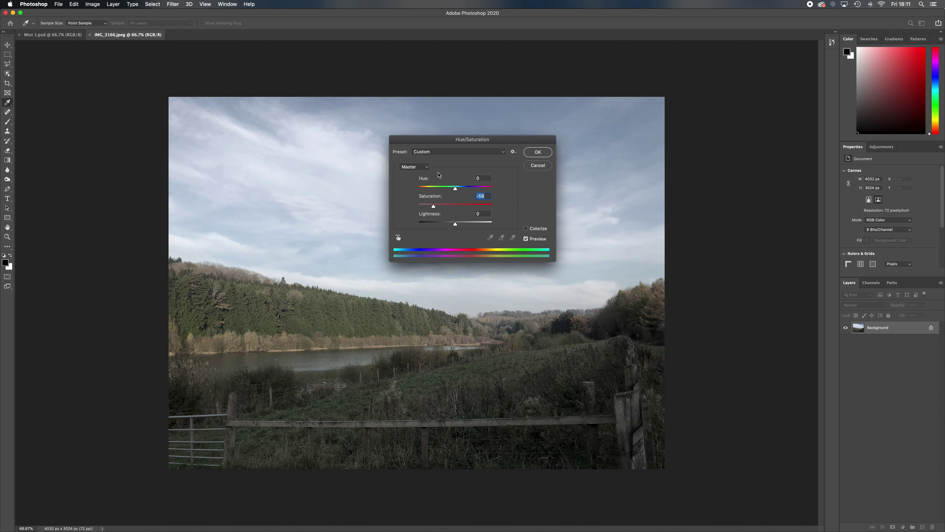
- Reduce the saturation of the Greens to about -78 in the Hue/Saturation adjustment
click(426, 169)
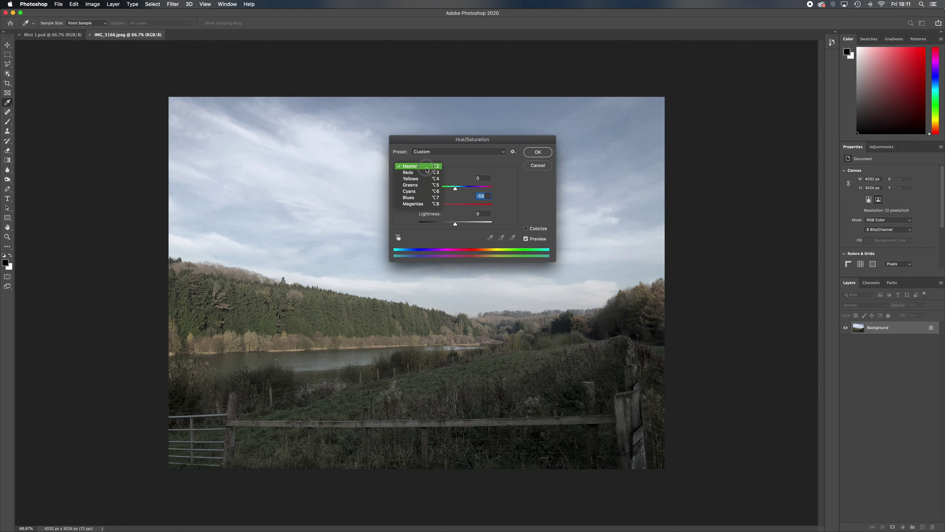
click(424, 185)
drag(456, 209, 428, 210)
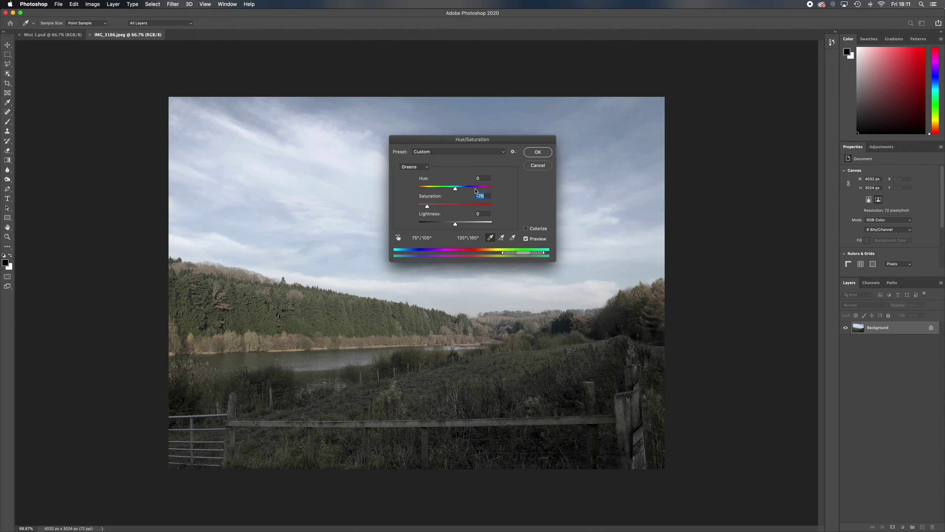
- Desaturate the sky's blue tones strongly, shift their hue slightly towards purple, and apply the Hue/Saturation adjustment
click(424, 167)
key(Return)
drag(455, 206, 426, 208)
mouse_move(455, 189)
mouse_down()
mouse_move(466, 191)
mouse_move(445, 191)
mouse_move(466, 191)
mouse_up()
click(538, 151)
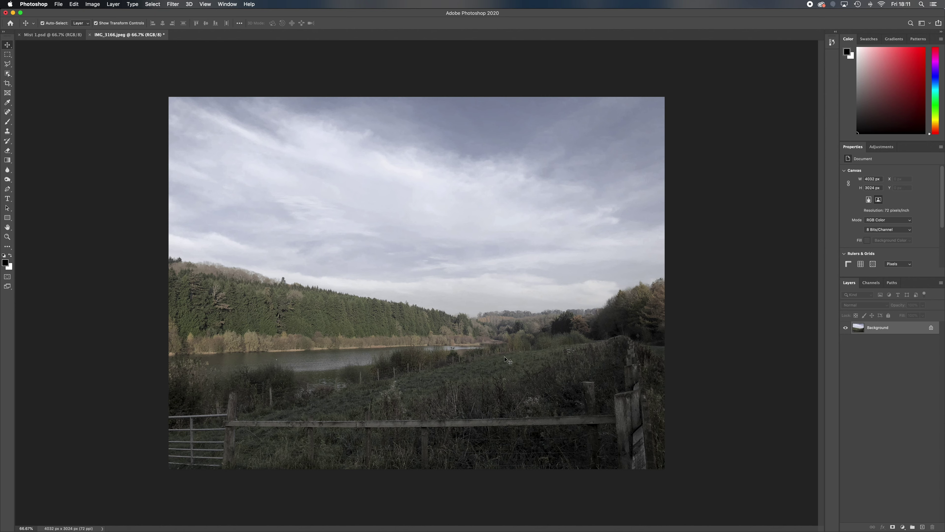
- Start a Color Balance adjustment and shift the highlights towards yellow with a level of -15
click(92, 4)
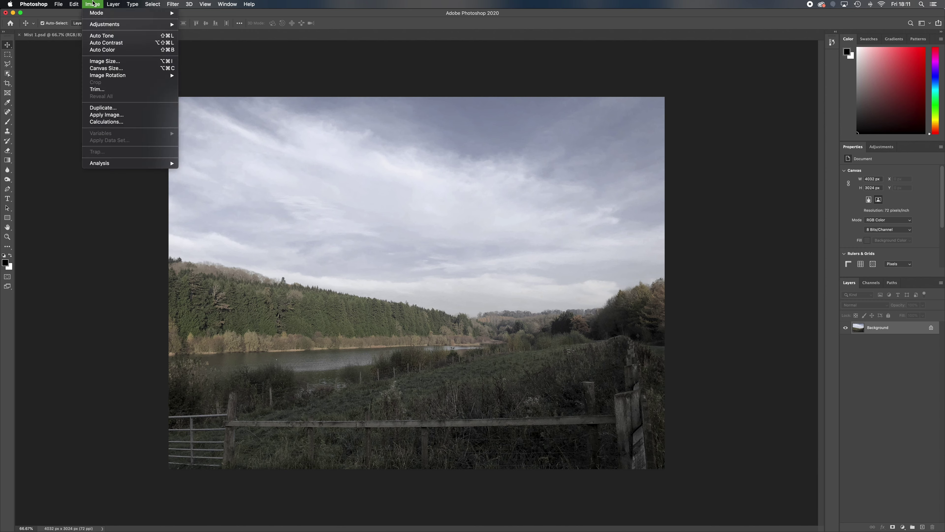
mouse_move(117, 26)
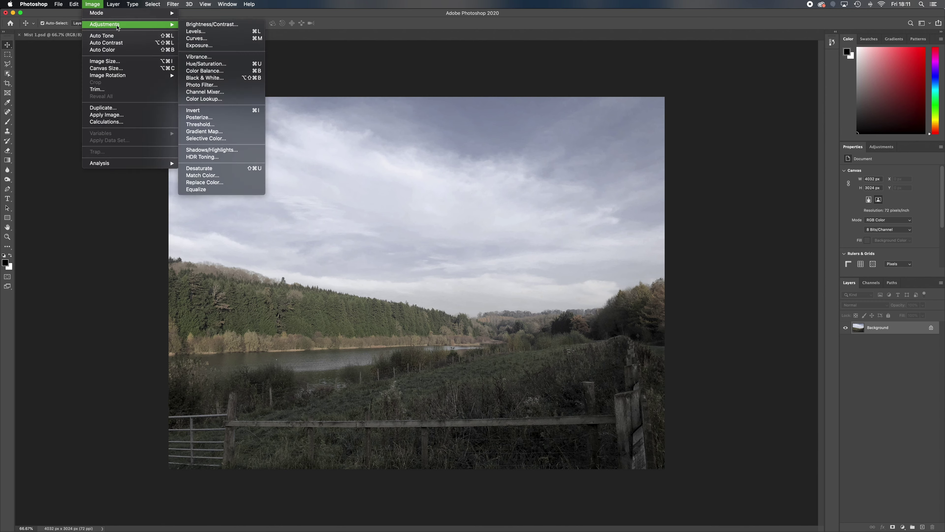
click(228, 71)
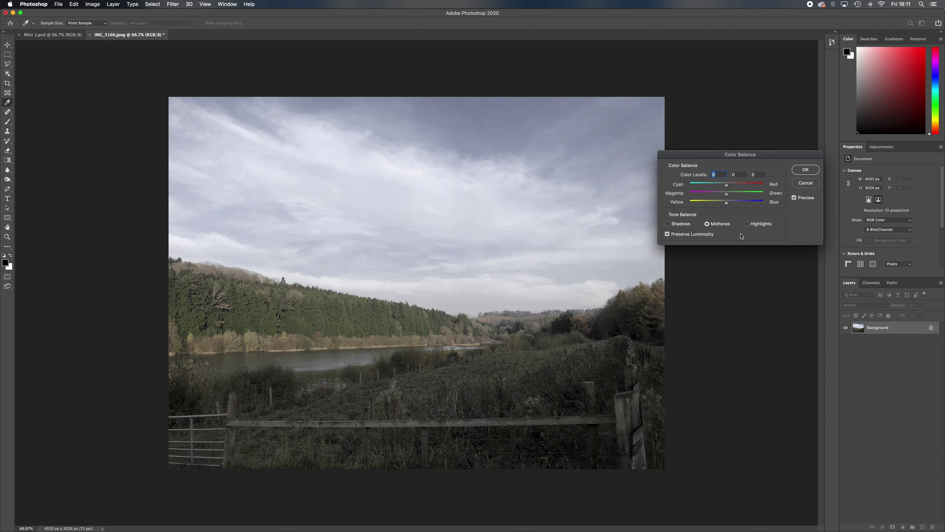
drag(726, 203, 721, 205)
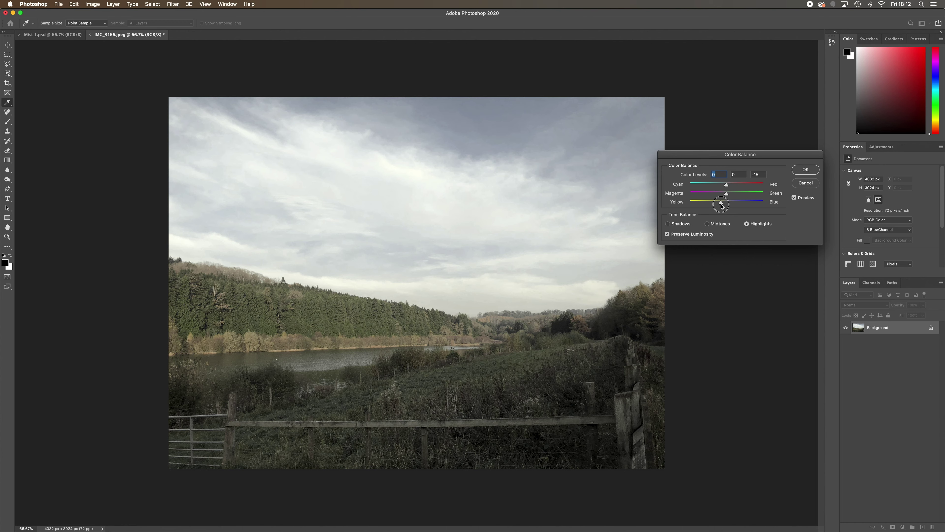
- Shift the midtones slightly towards cyan and apply the Color Balance adjustment
drag(721, 204, 726, 187)
click(707, 223)
drag(724, 186, 723, 188)
click(804, 170)
- Darken the photo slightly with a Brightness/Contrast adjustment
click(93, 4)
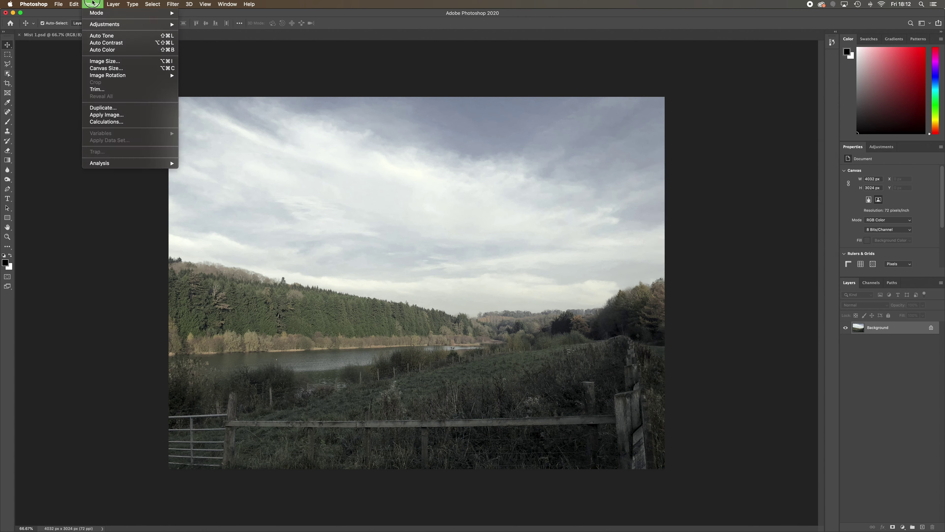
mouse_move(104, 24)
key(Return)
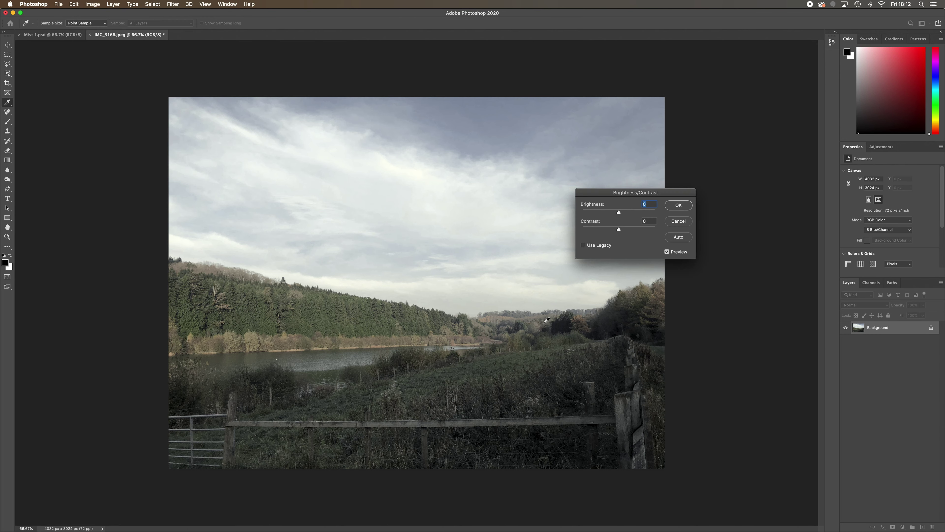
mouse_move(619, 229)
mouse_down()
mouse_move(601, 232)
mouse_move(615, 213)
mouse_up()
click(682, 205)
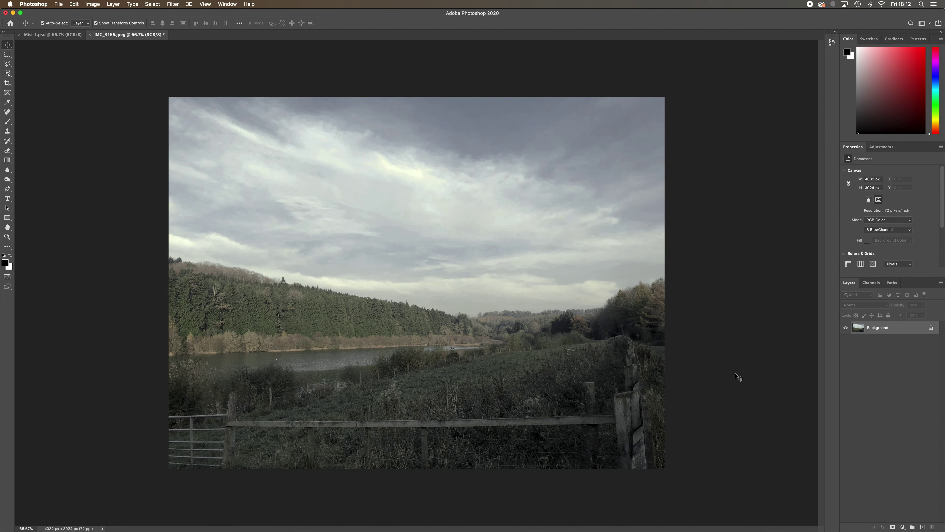
- Add a new empty layer above the Background with the default layer settings
click(112, 4)
mouse_move(118, 15)
click(230, 15)
click(537, 250)
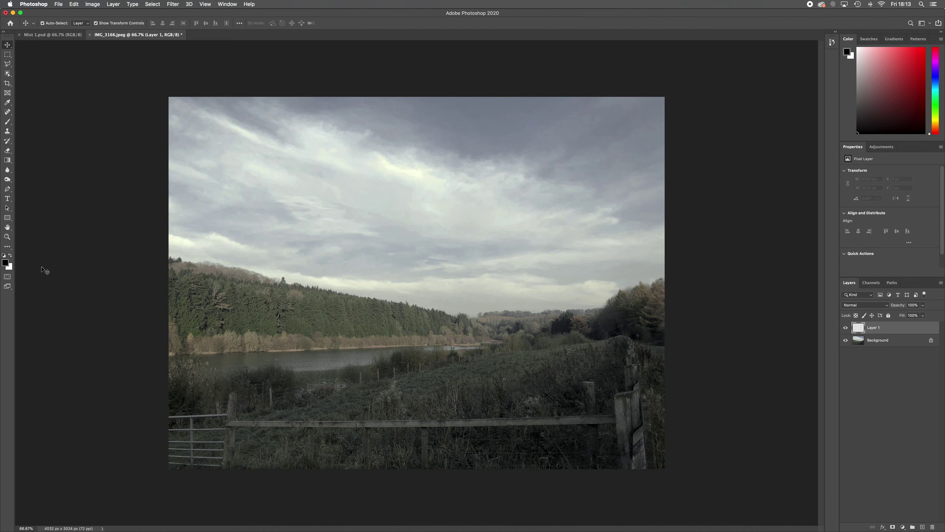
- Set the foreground colour to white
click(5, 262)
click(335, 174)
click(535, 213)
- Draw a linear Foreground to Transparent gradient in white from just above the photo's upper edge down to the lake
click(8, 162)
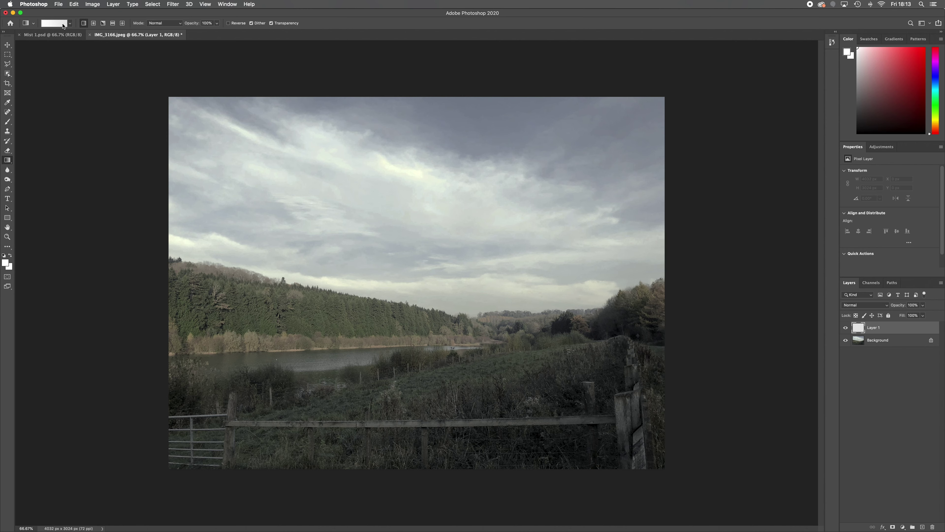
click(54, 23)
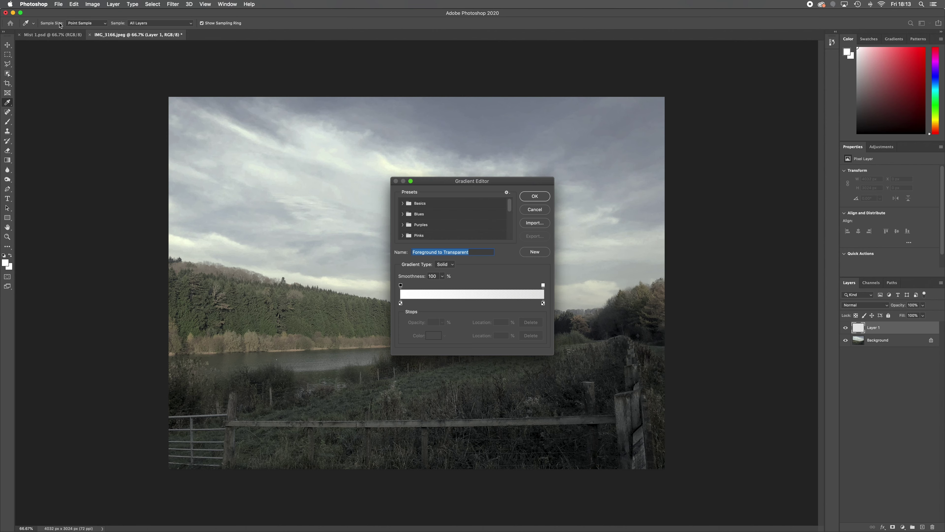
click(403, 203)
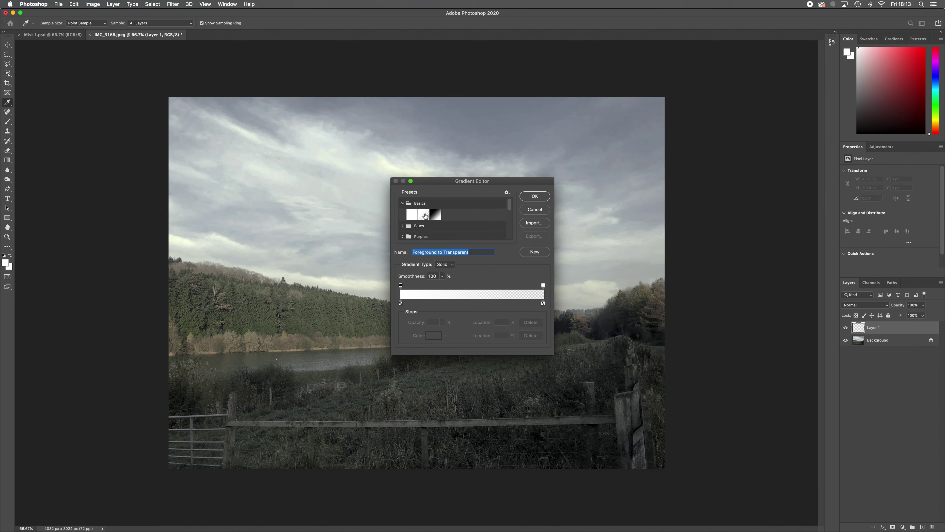
click(535, 197)
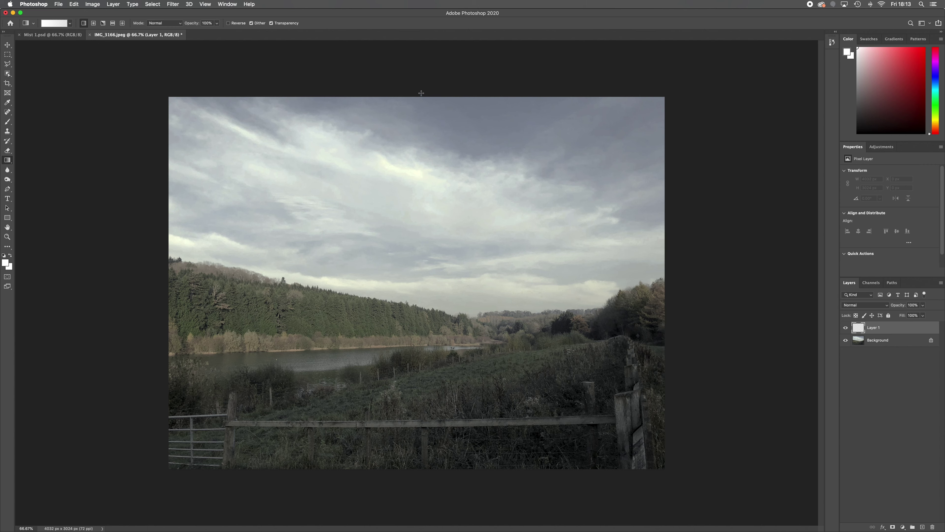
drag(421, 91, 438, 337)
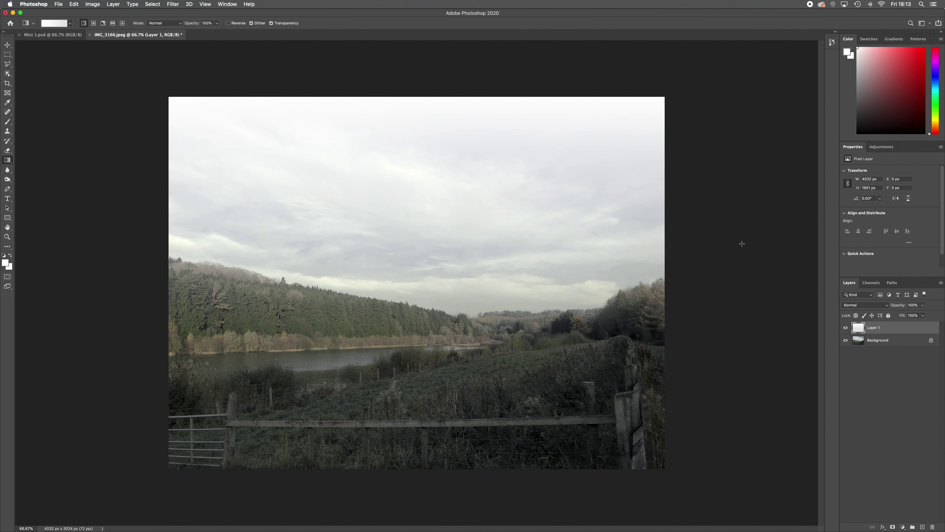
- Lower the opacity of the white gradient layer moderately and deselect the layer
click(923, 305)
drag(923, 313, 915, 315)
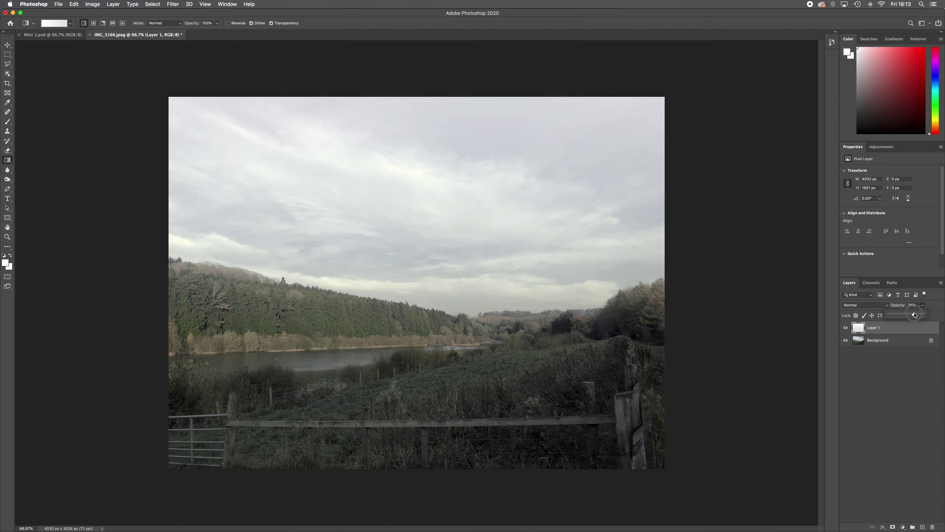
drag(915, 315, 916, 316)
click(908, 424)
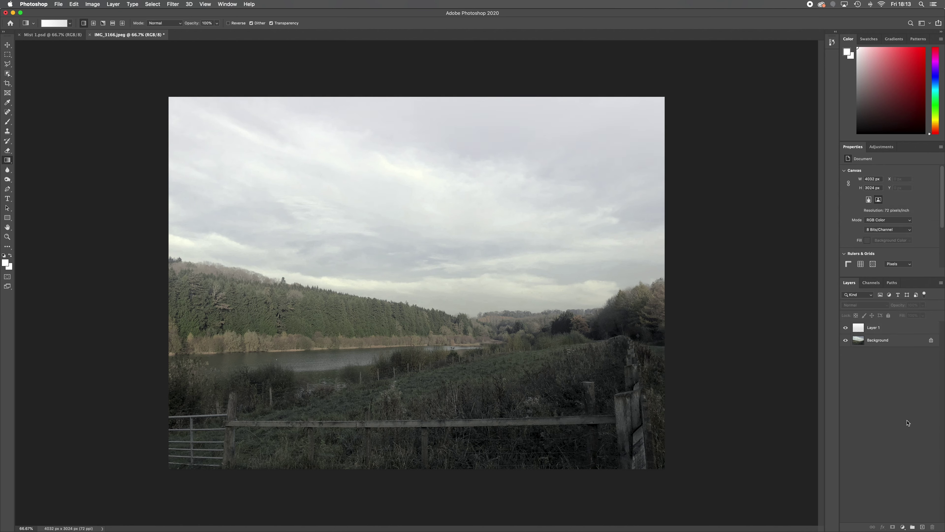
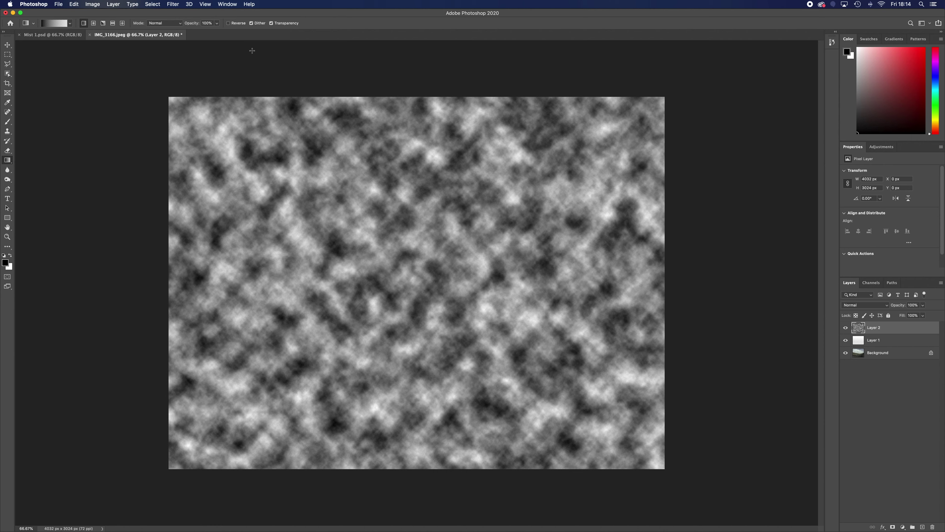
- Convert the clouds layer for smart filters
click(172, 4)
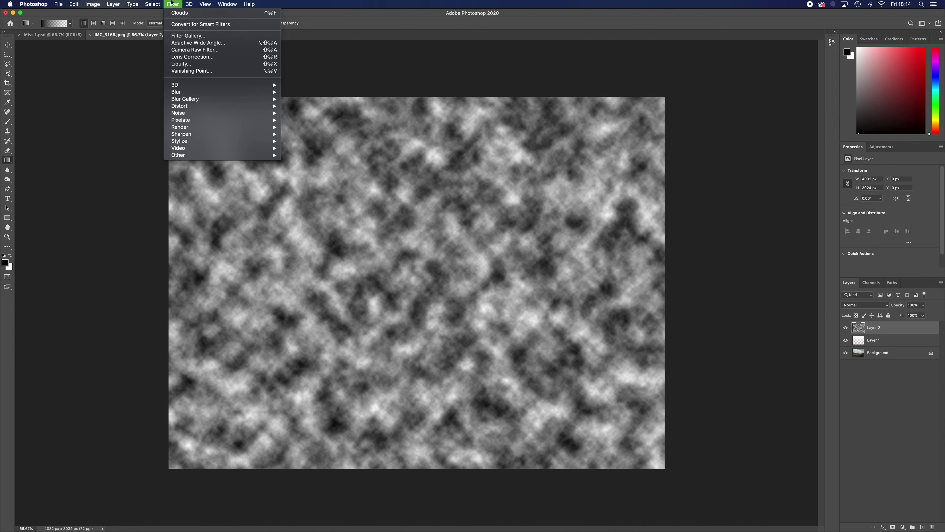
click(193, 25)
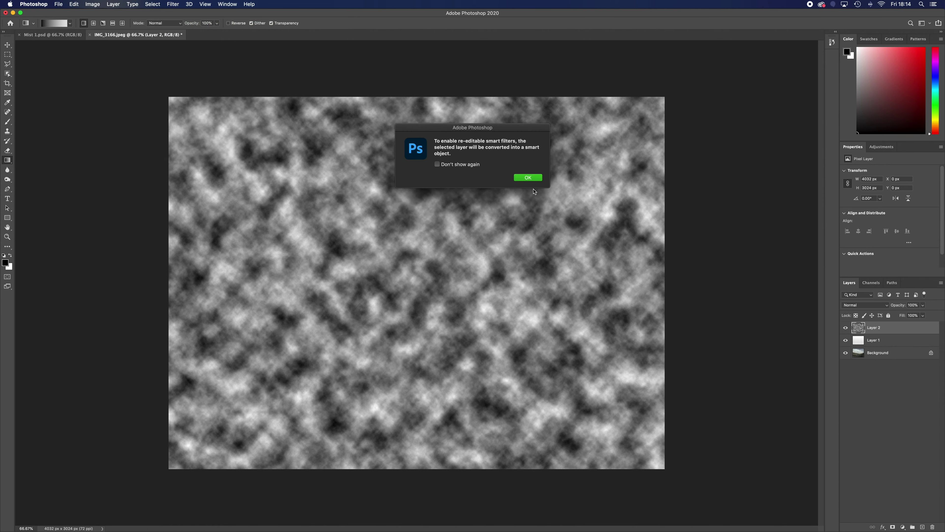
click(533, 177)
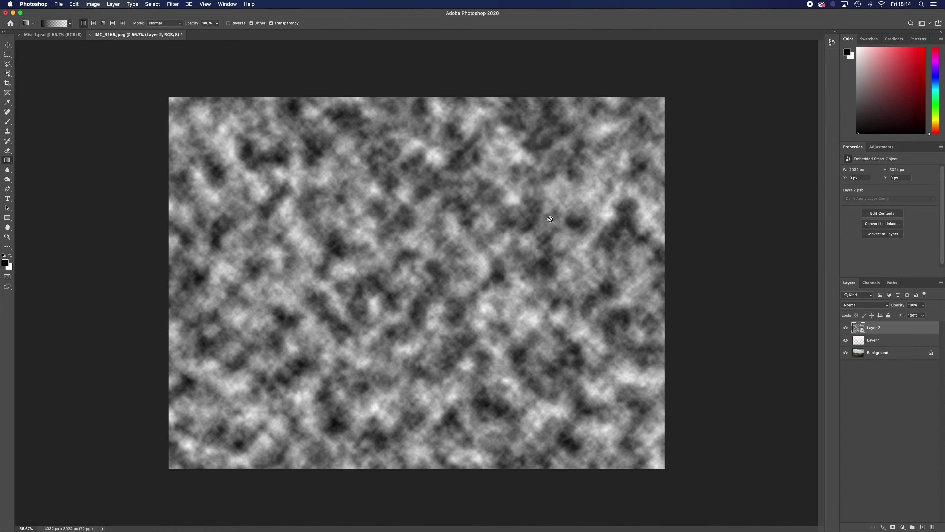
- Apply a Gaussian Blur with a radius slightly above 45 pixels to the clouds layer and set its blend mode to Screen
click(175, 4)
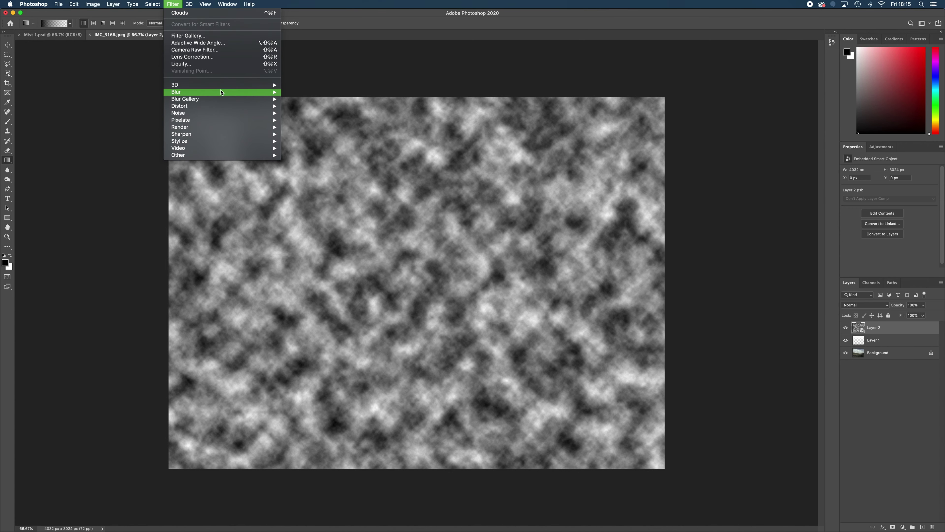
mouse_move(221, 92)
click(309, 121)
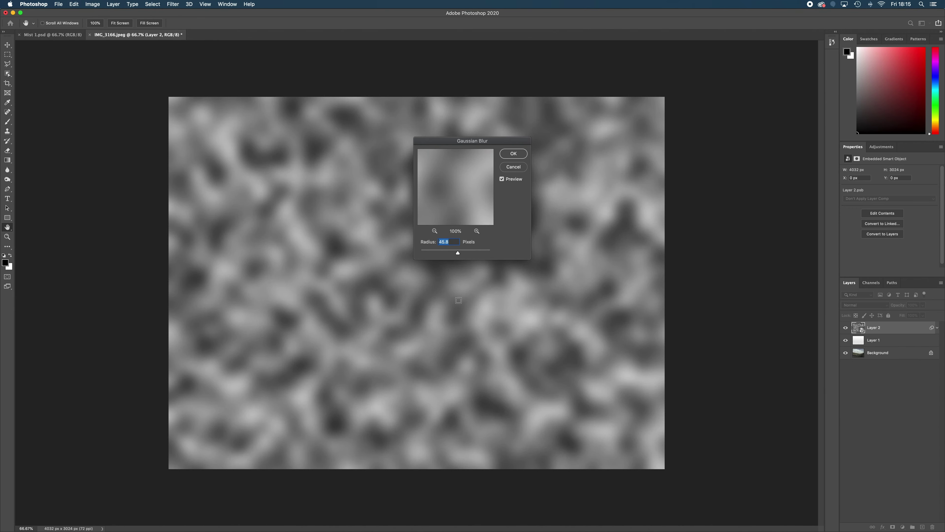
drag(458, 254, 461, 256)
click(514, 153)
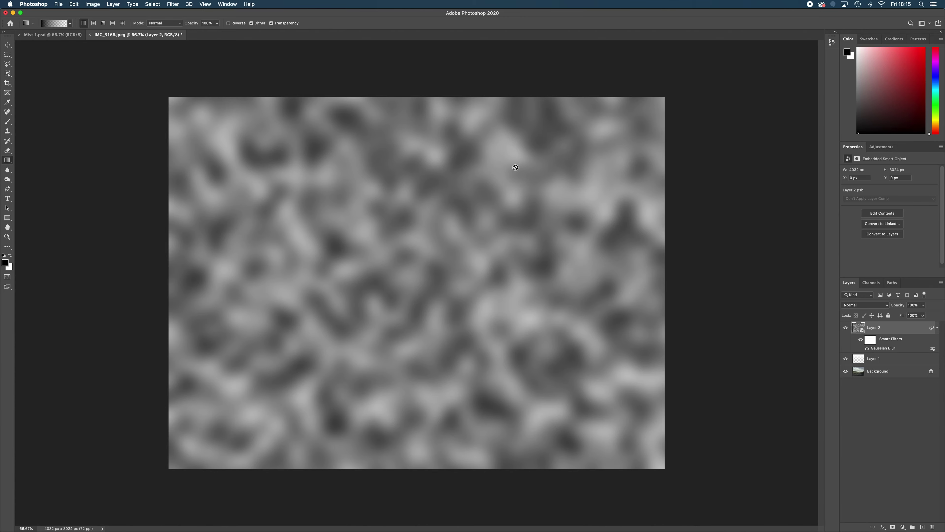
click(884, 305)
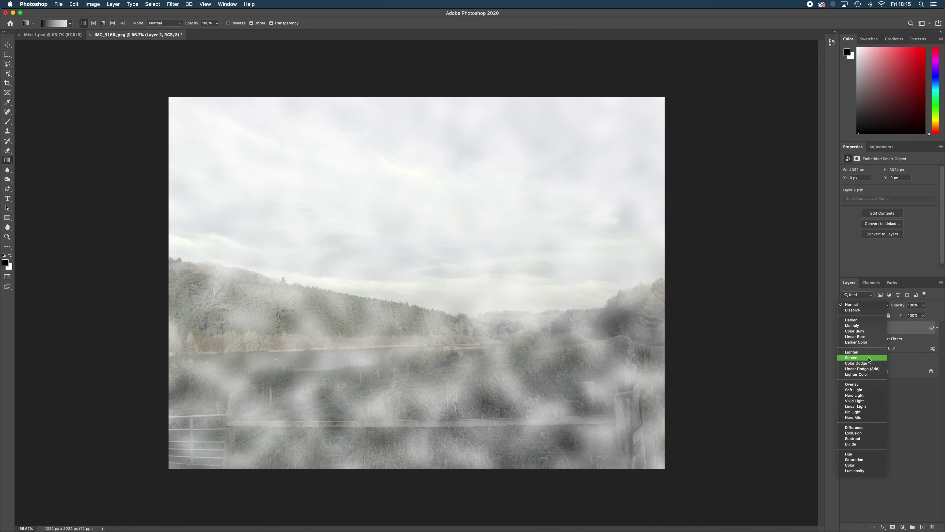
click(869, 358)
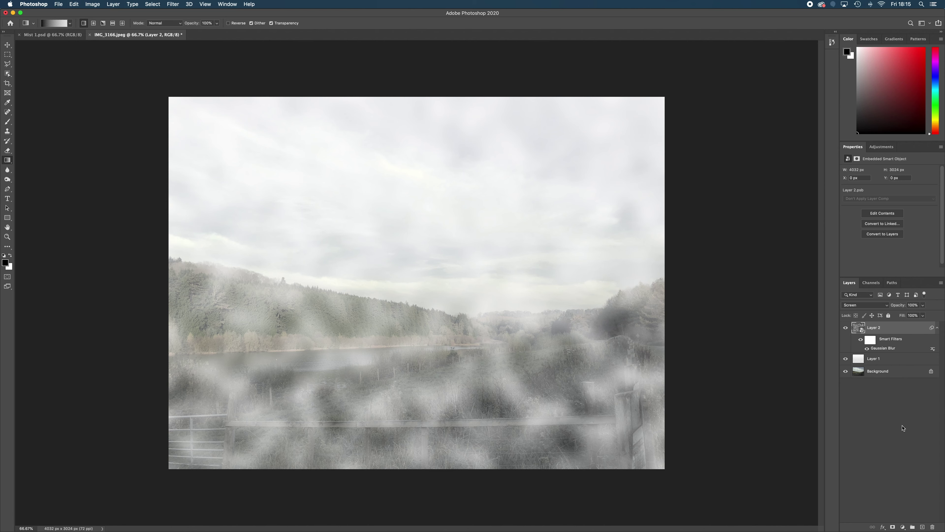
- Add a hide-all mask to the blurred clouds layer and paint mist in white at 21% opacity over the lake, hillside and field, then deselect the layer
alt+click(893, 527)
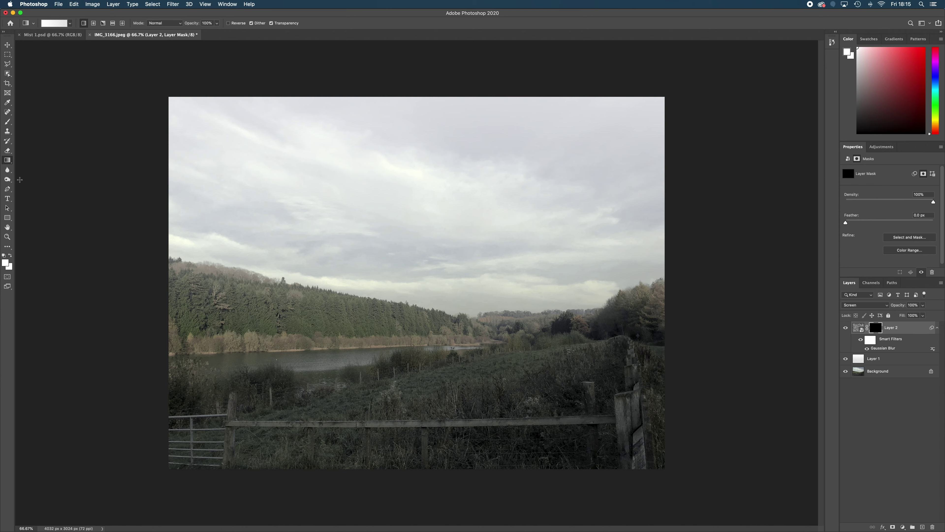
click(8, 122)
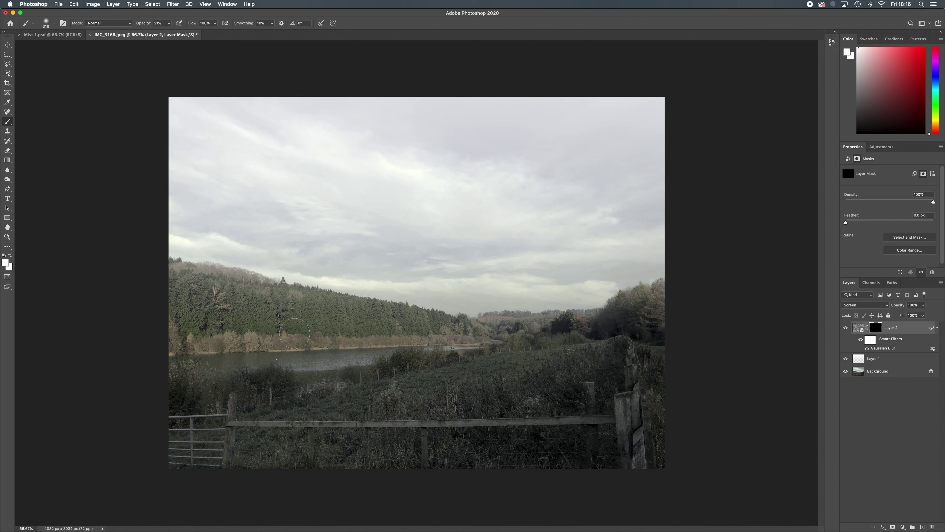
mouse_move(239, 356)
mouse_down()
mouse_move(216, 359)
mouse_move(276, 353)
mouse_move(259, 353)
mouse_move(302, 357)
mouse_move(284, 360)
mouse_move(319, 370)
mouse_move(297, 364)
mouse_move(357, 359)
mouse_move(272, 349)
mouse_move(505, 338)
mouse_move(171, 288)
mouse_move(186, 328)
mouse_move(317, 348)
mouse_move(233, 364)
mouse_move(301, 372)
mouse_move(402, 339)
mouse_move(327, 380)
mouse_move(451, 361)
mouse_move(524, 326)
mouse_move(549, 331)
mouse_move(519, 345)
mouse_move(627, 326)
mouse_move(654, 297)
mouse_move(640, 385)
mouse_up()
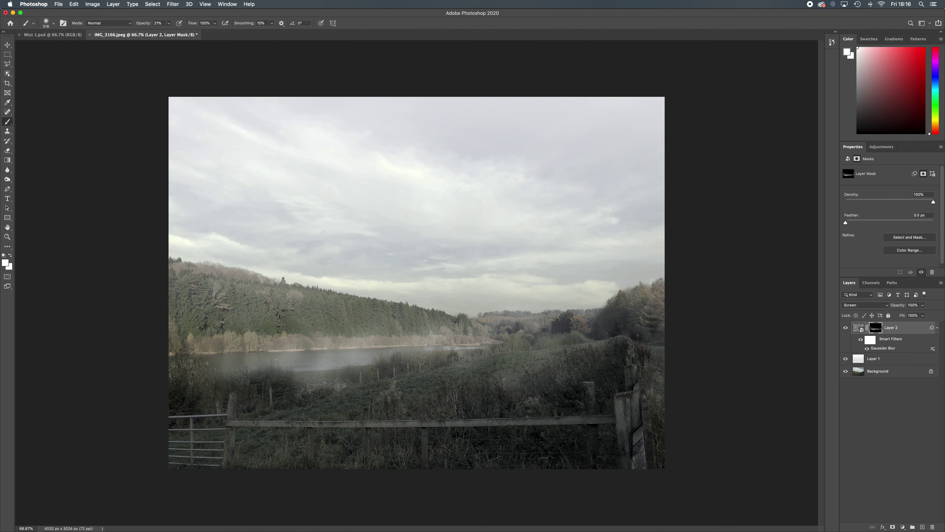
mouse_move(159, 348)
mouse_down()
mouse_move(200, 378)
mouse_move(184, 393)
mouse_move(199, 404)
mouse_move(268, 398)
mouse_move(245, 395)
mouse_move(302, 355)
mouse_up()
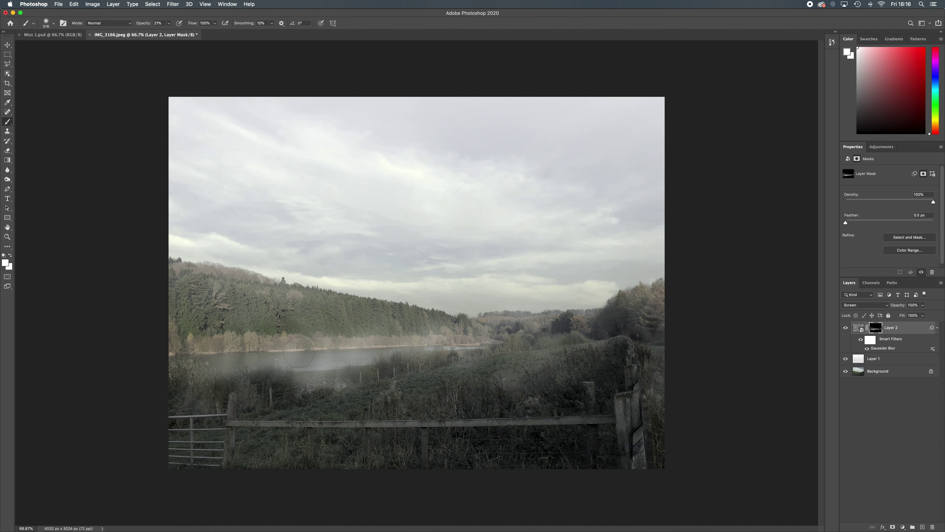
mouse_move(230, 324)
mouse_down()
mouse_move(204, 326)
mouse_move(229, 316)
mouse_move(195, 261)
mouse_up()
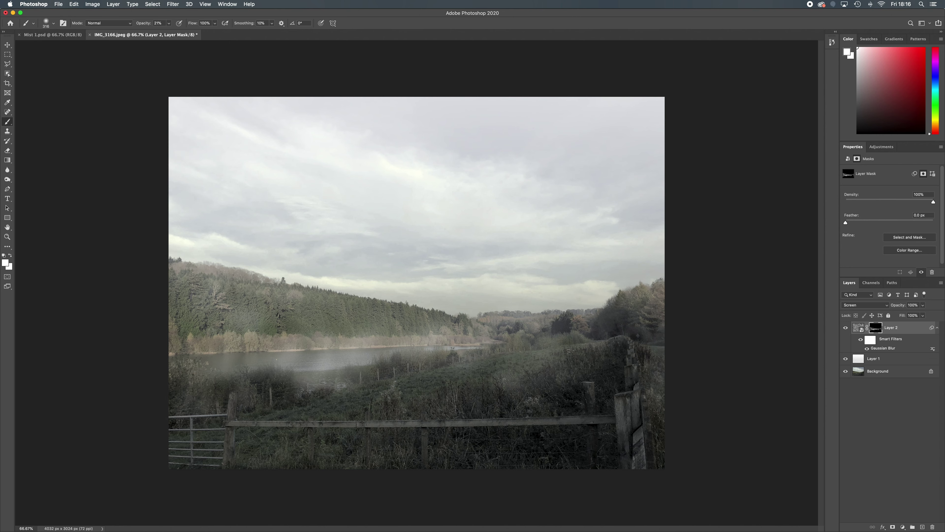
mouse_move(446, 321)
mouse_down()
mouse_move(505, 323)
mouse_move(502, 330)
mouse_move(646, 306)
mouse_up()
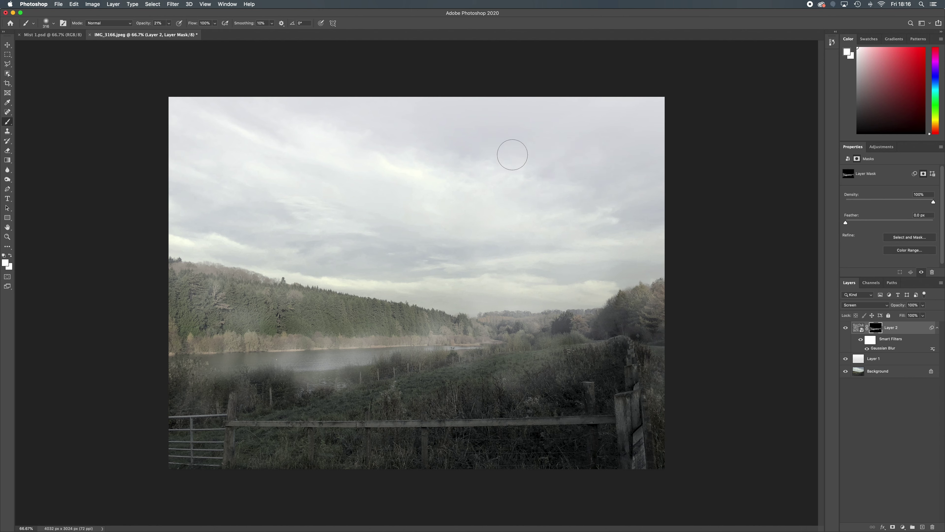
drag(227, 265, 199, 249)
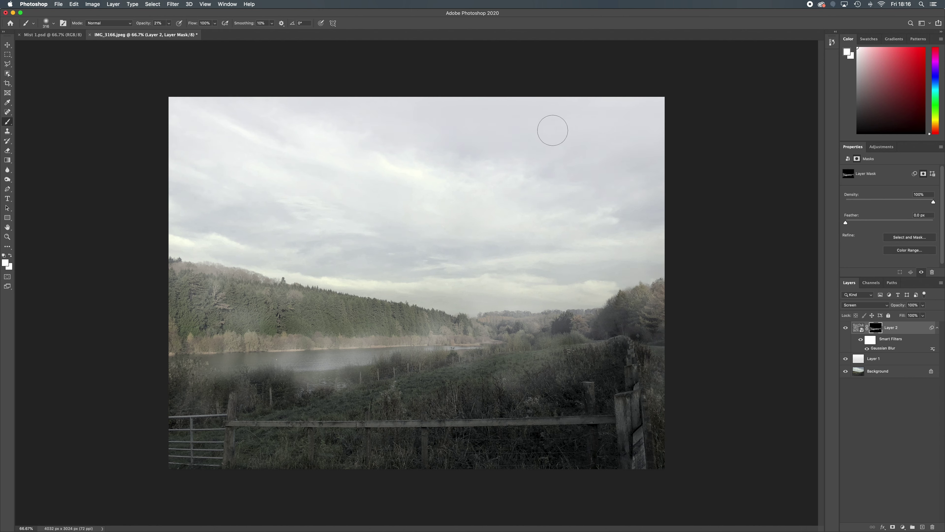
mouse_move(555, 288)
mouse_down()
mouse_move(670, 327)
mouse_move(654, 342)
mouse_move(560, 326)
mouse_move(415, 357)
mouse_move(362, 334)
mouse_move(438, 310)
mouse_move(175, 307)
mouse_move(242, 364)
mouse_up()
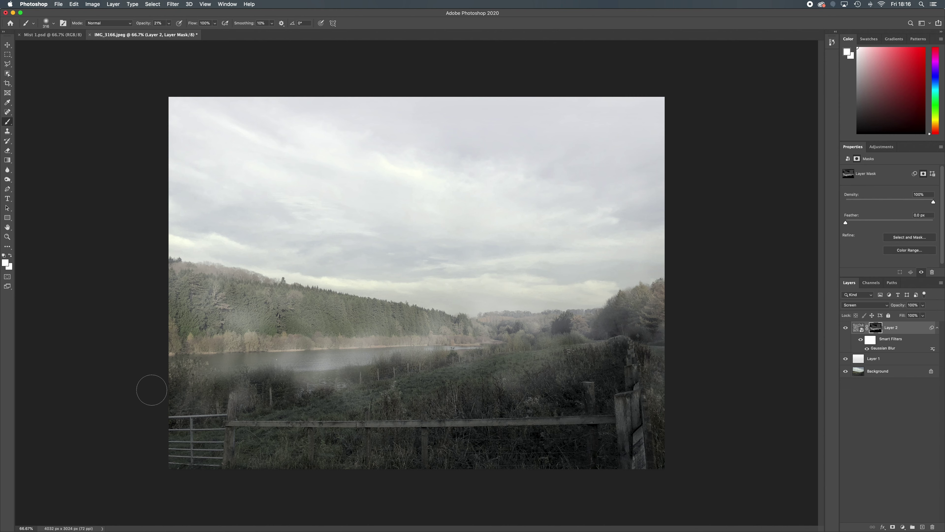
drag(178, 400, 339, 413)
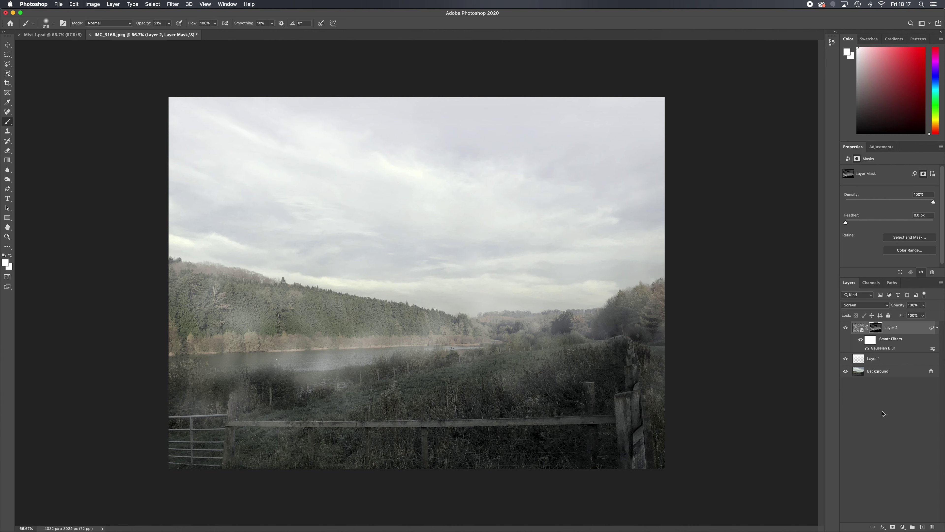
click(871, 412)
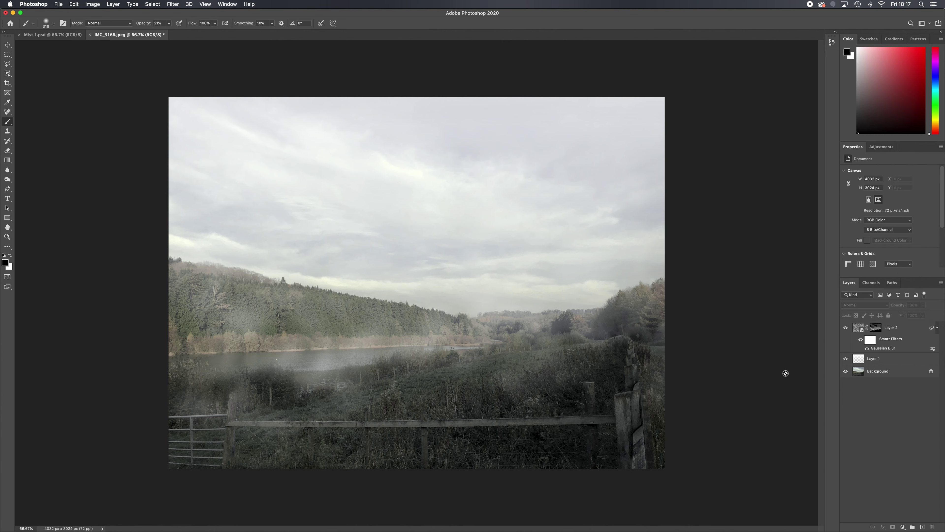
- Create a new layer at the top of the stack with default settings and fill it with the Clouds render filter
click(113, 5)
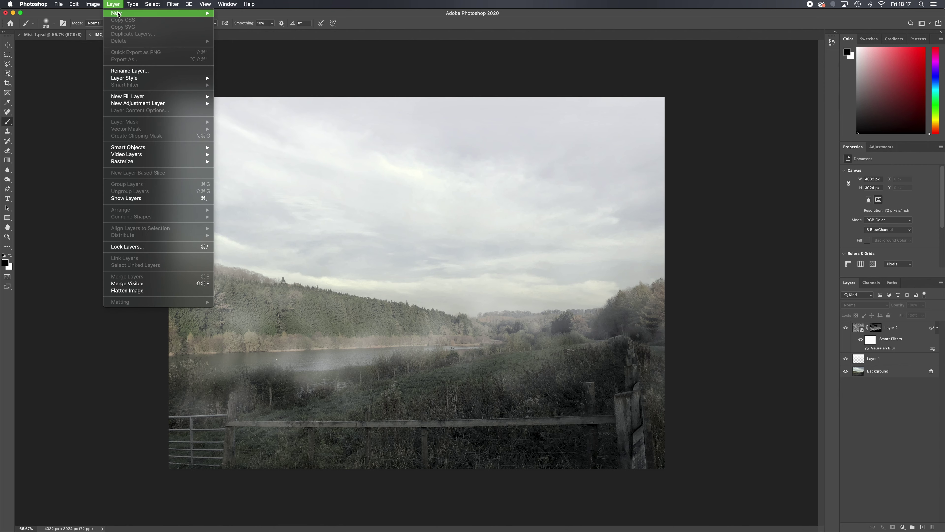
mouse_move(119, 14)
click(231, 17)
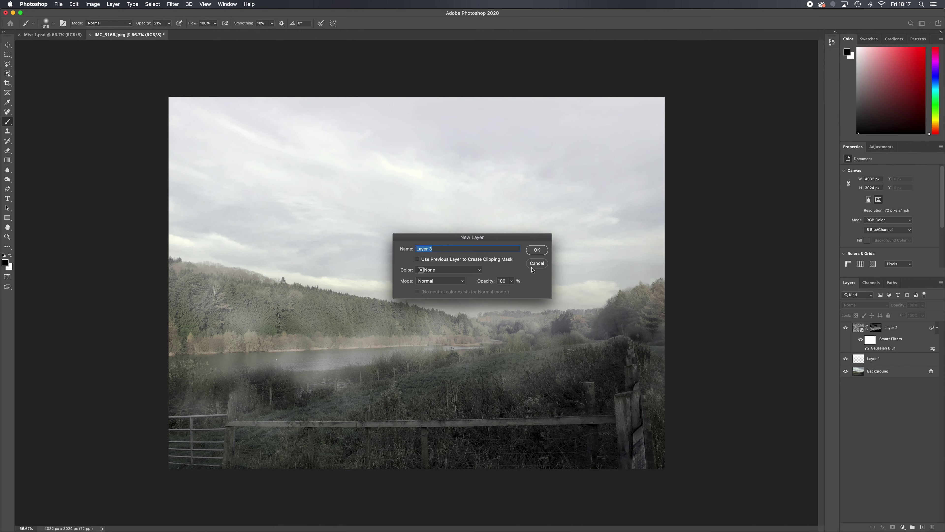
click(536, 249)
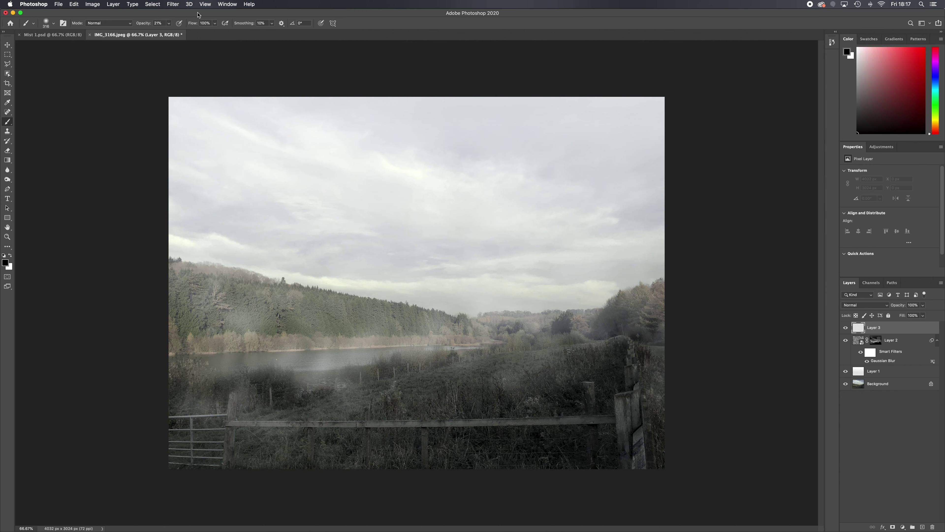
click(174, 4)
mouse_move(274, 127)
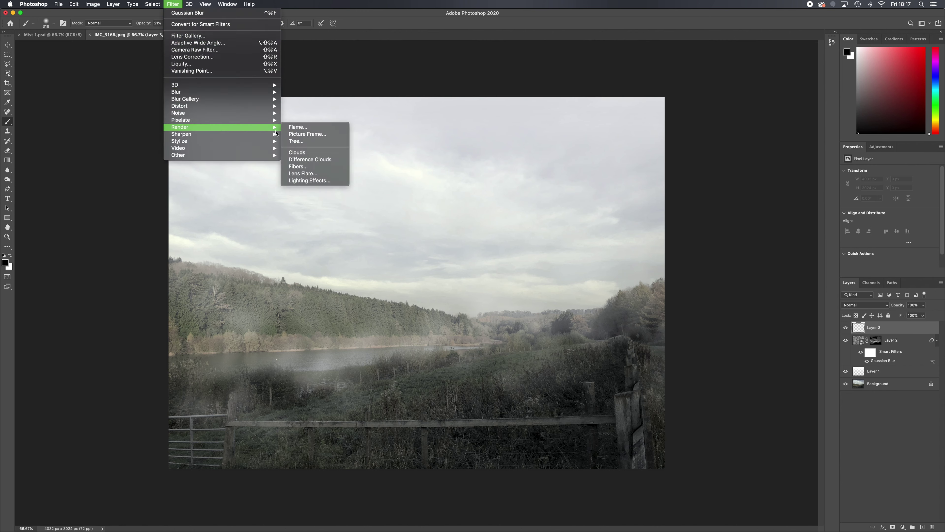
click(324, 152)
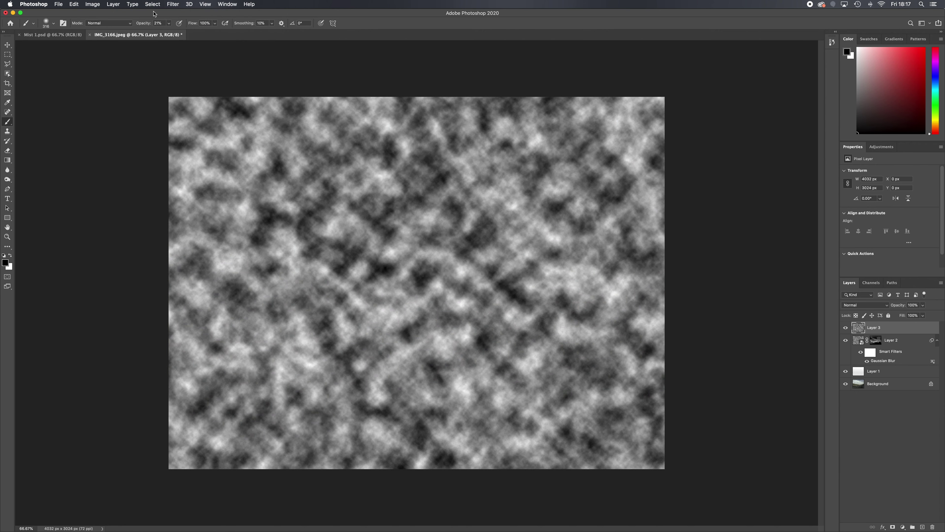
- Raise the contrast of the new clouds layer to 100 with Brightness/Contrast, using a brightness of 0
click(92, 3)
mouse_move(112, 24)
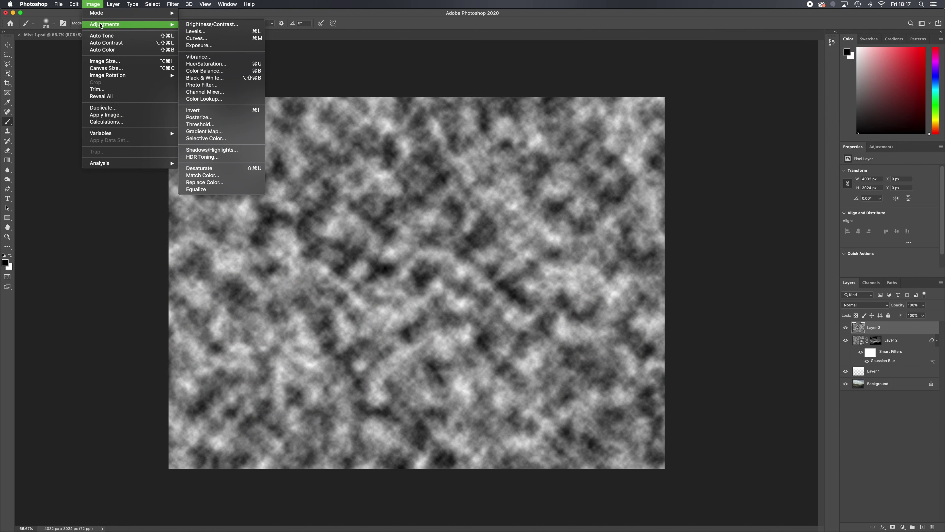
click(219, 25)
key(Tab)
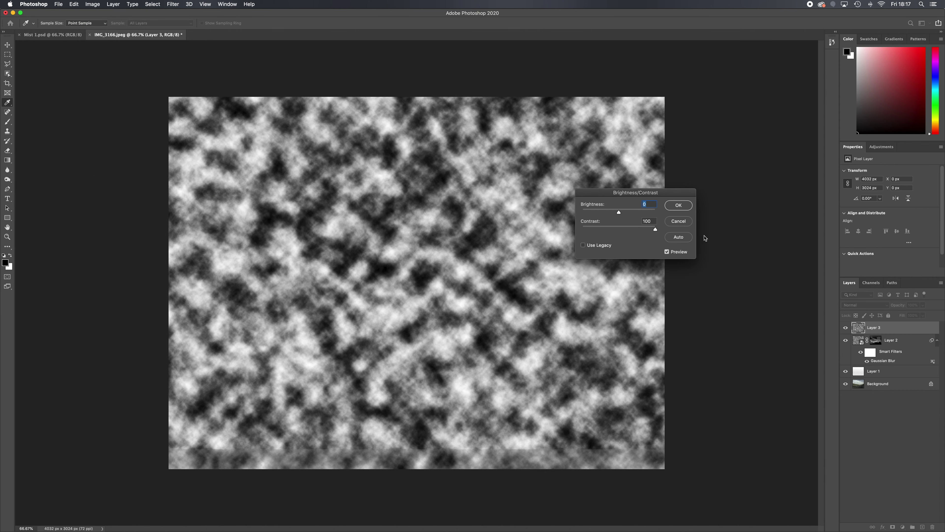
click(679, 206)
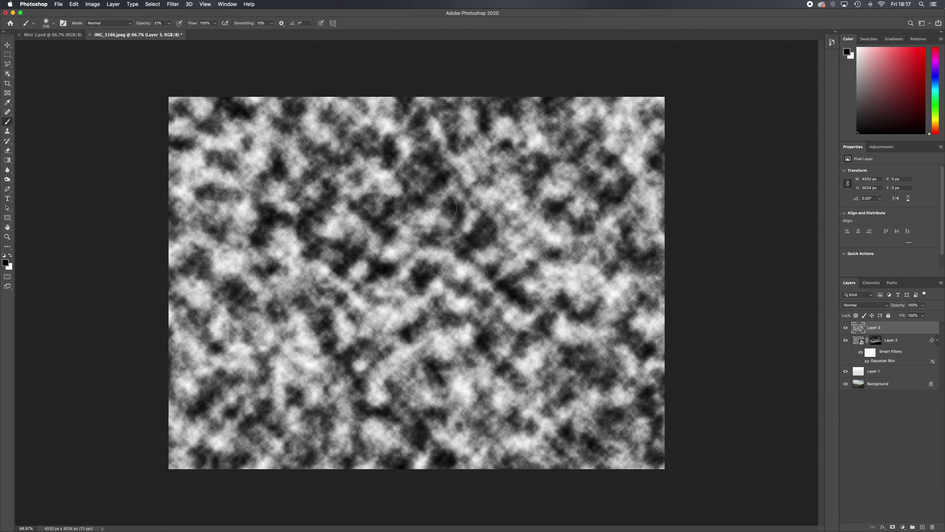
- Convert the new clouds layer for smart filters and accept its conversion into a smart object
click(173, 4)
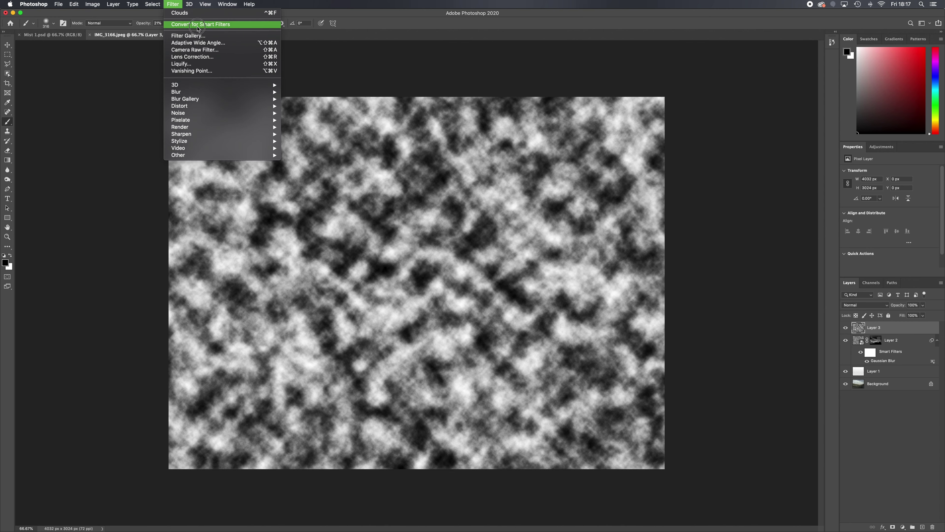
click(195, 23)
click(534, 177)
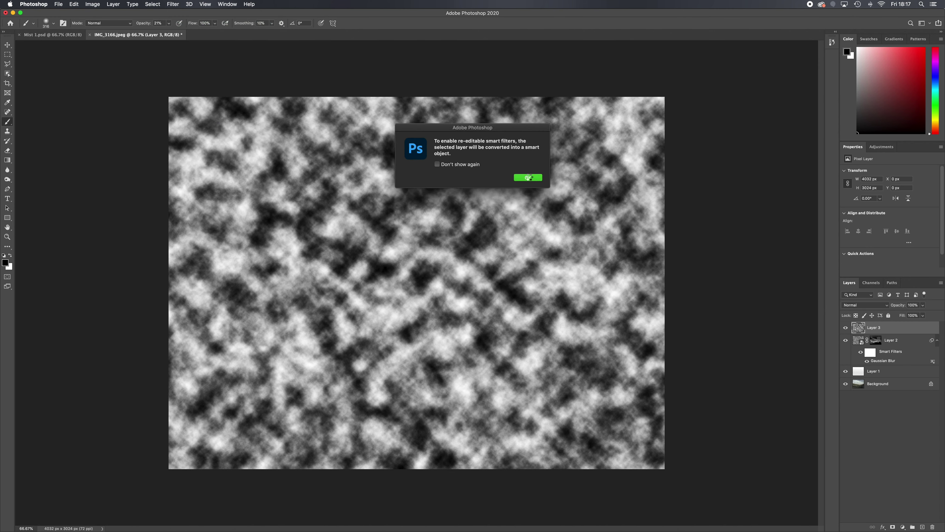
- Apply a Gaussian Blur with a radius of about 36 pixels to the new clouds layer and set its blend mode to Screen
click(173, 4)
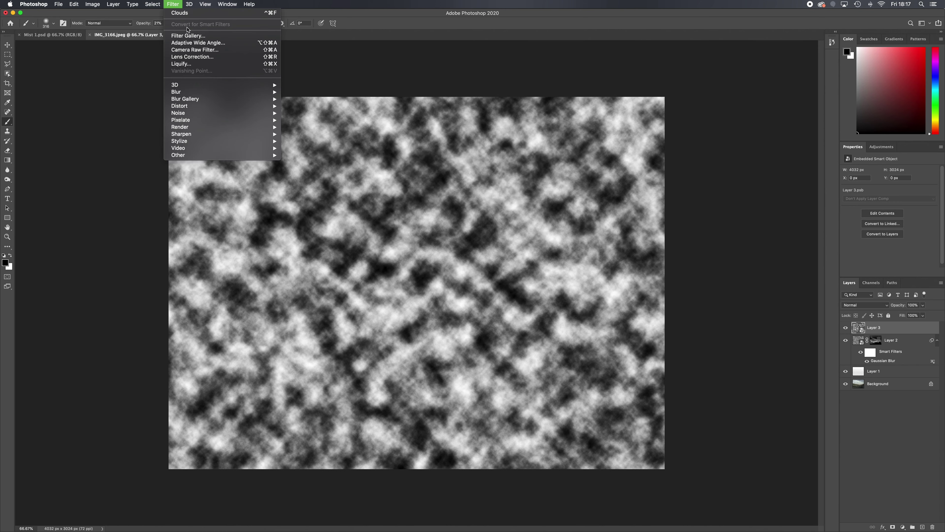
mouse_move(217, 96)
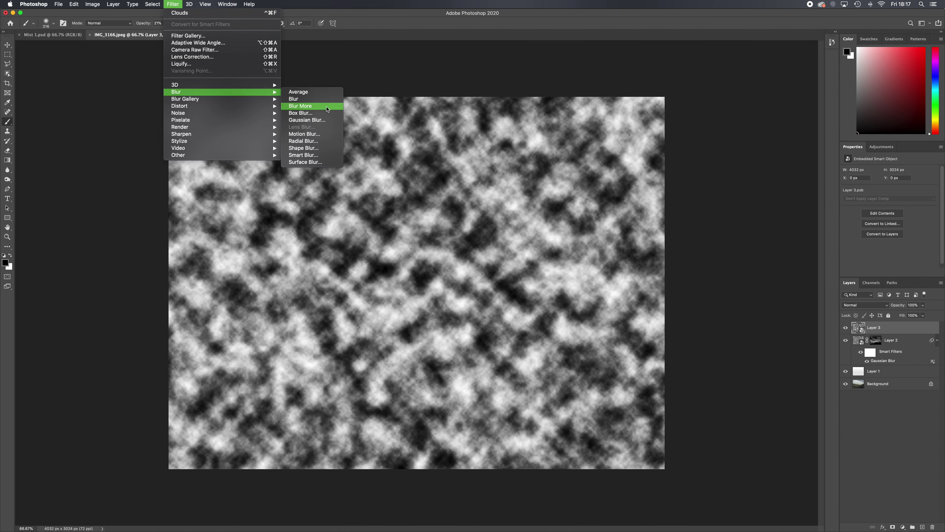
click(340, 120)
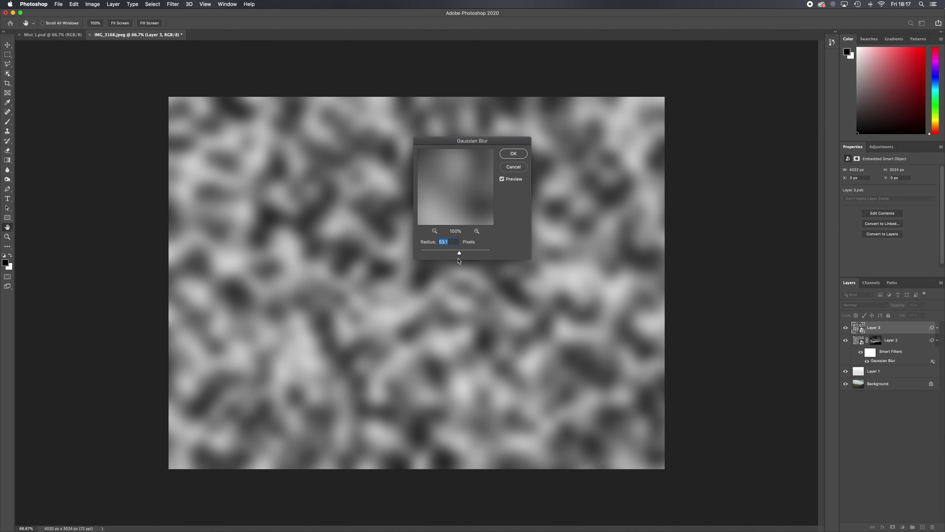
drag(459, 255, 457, 256)
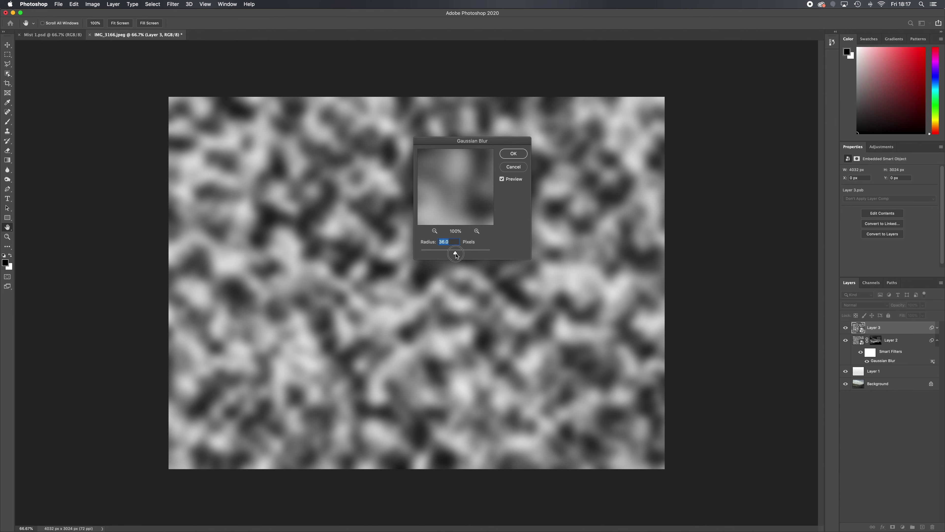
click(514, 154)
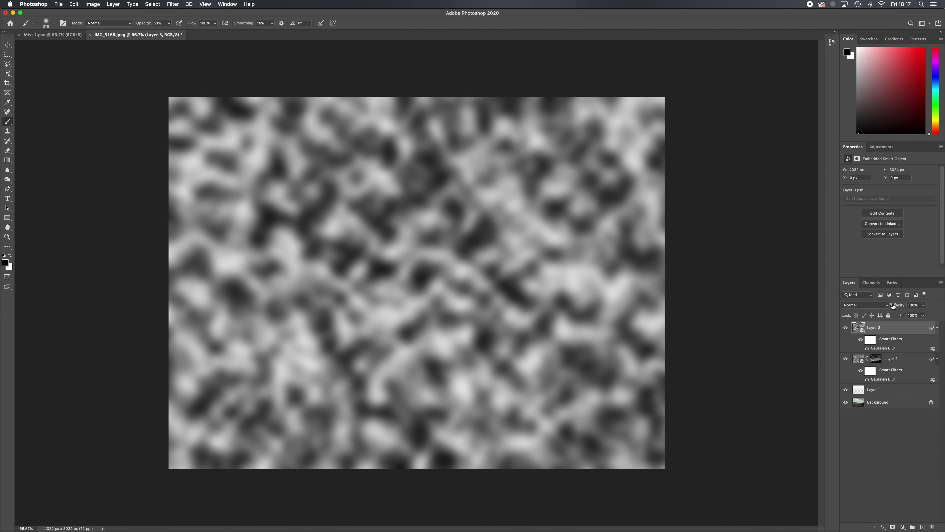
click(886, 308)
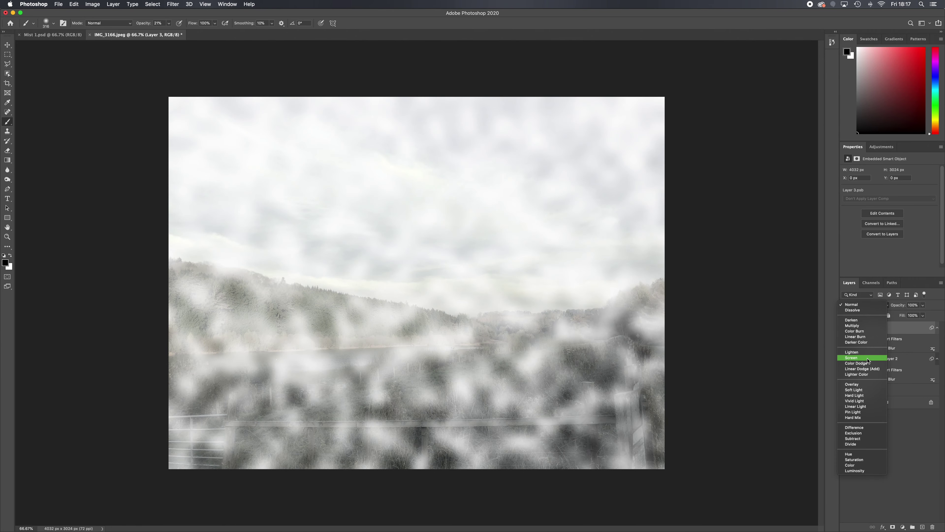
click(868, 358)
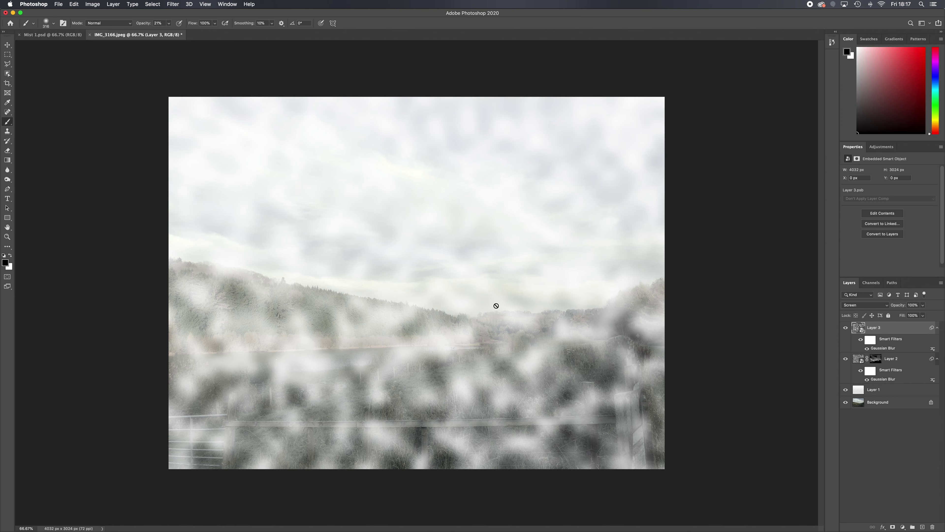
- Distort the new clouds layer by pulling both of its upper corners straight down to just above the hills
click(74, 4)
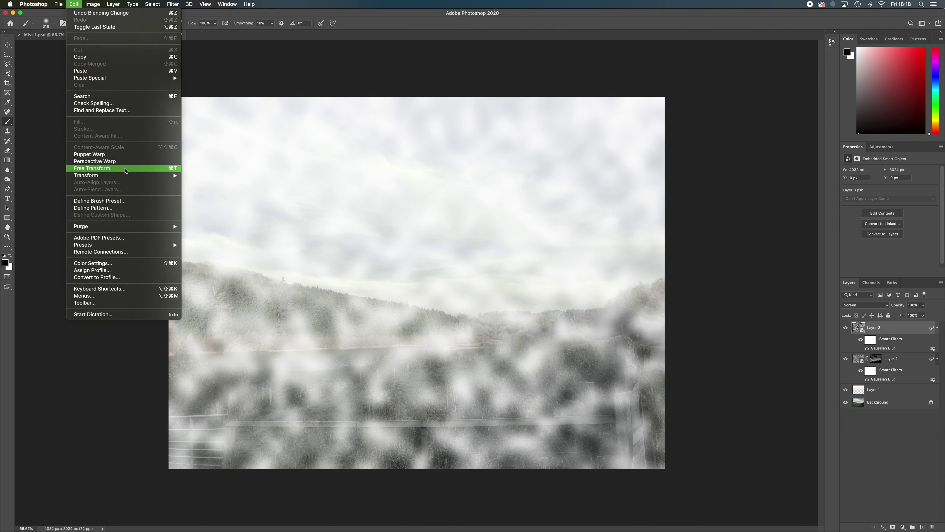
mouse_move(129, 178)
click(216, 209)
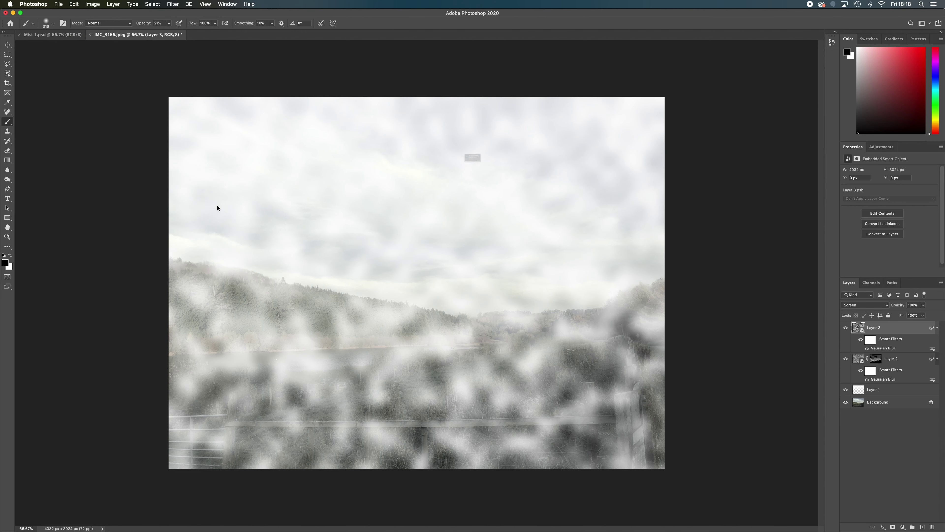
click(530, 183)
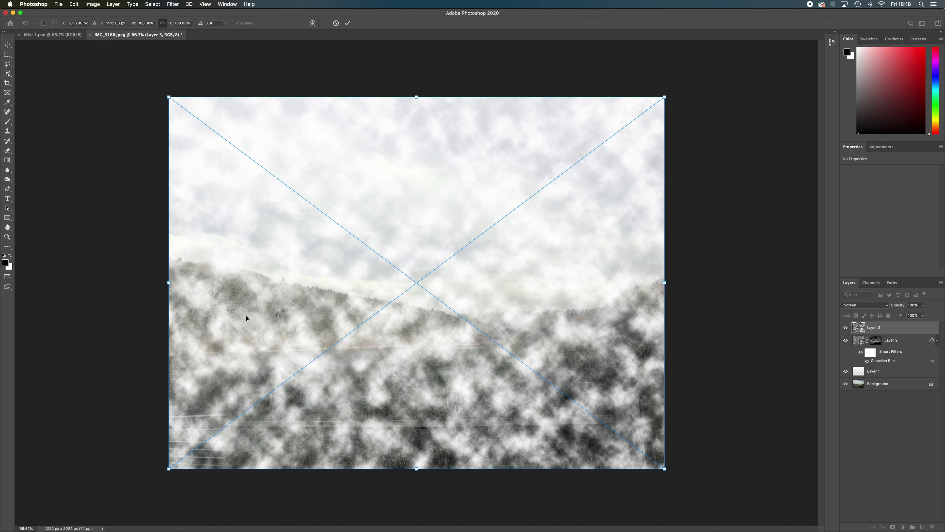
drag(666, 100, 665, 262)
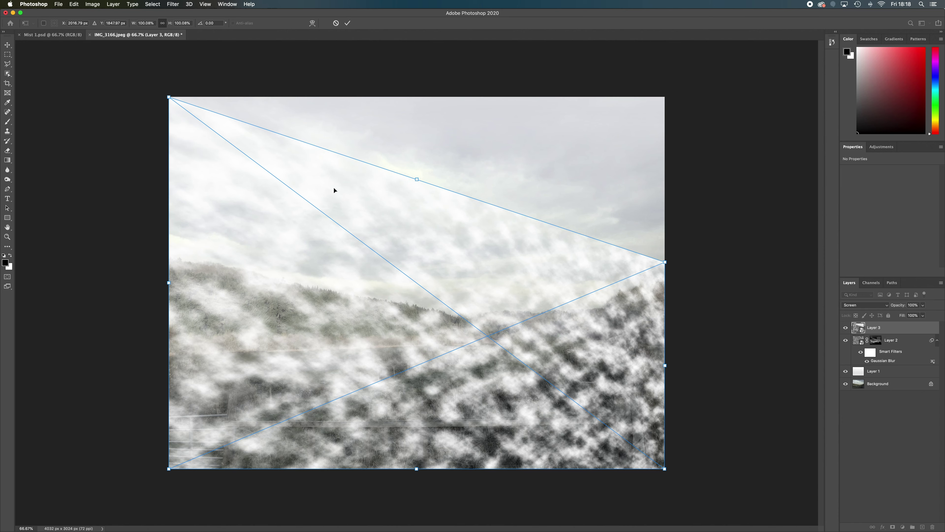
drag(169, 97, 167, 251)
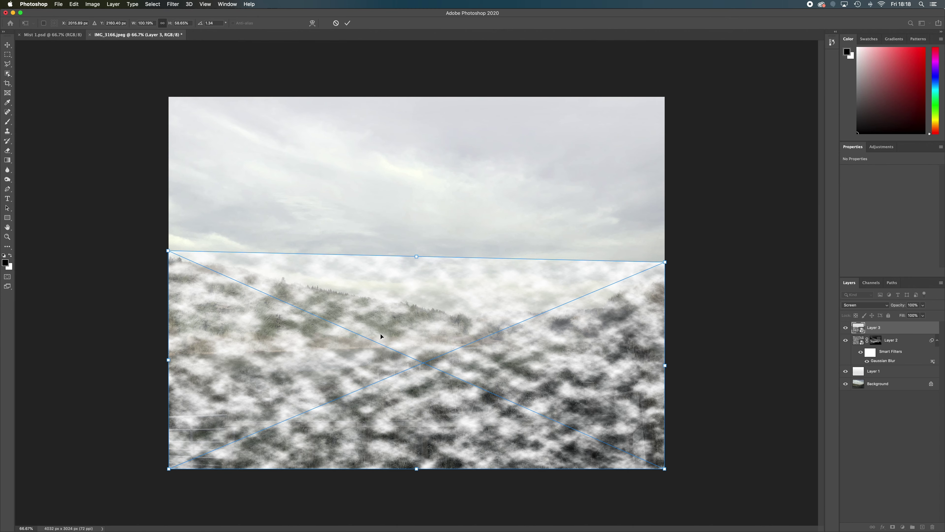
- Pull both lower corners of the new clouds layer far outward beyond the canvas to give it perspective, and apply the distortion
key(super+minus)
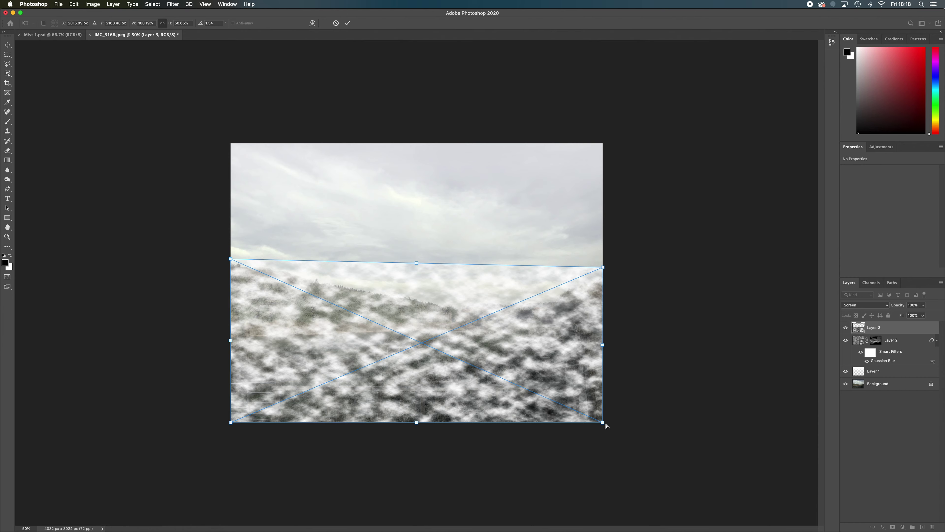
drag(603, 424, 781, 424)
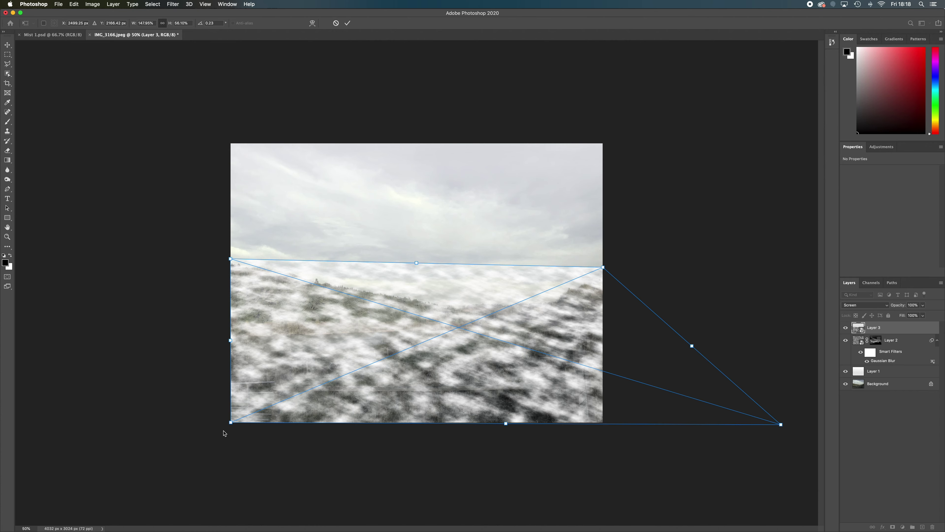
drag(232, 424, 38, 426)
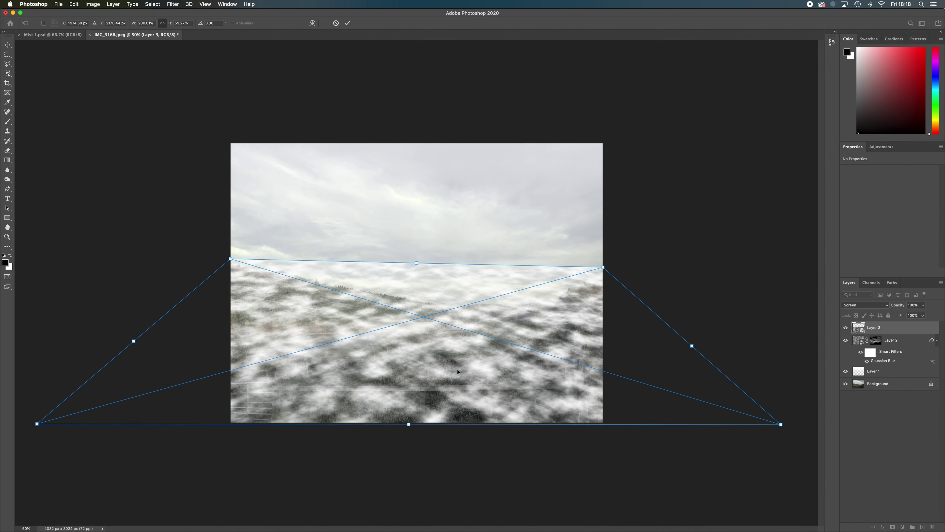
drag(37, 424, 18, 427)
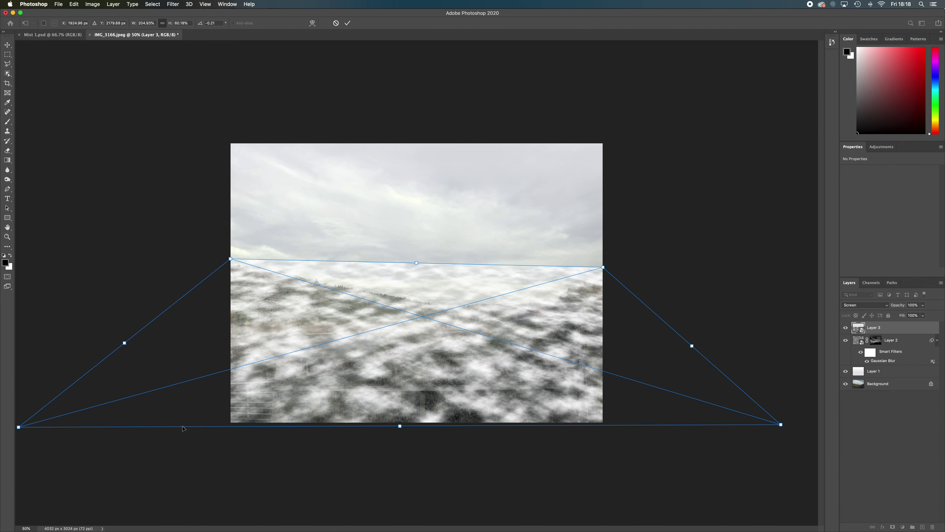
drag(779, 426, 801, 425)
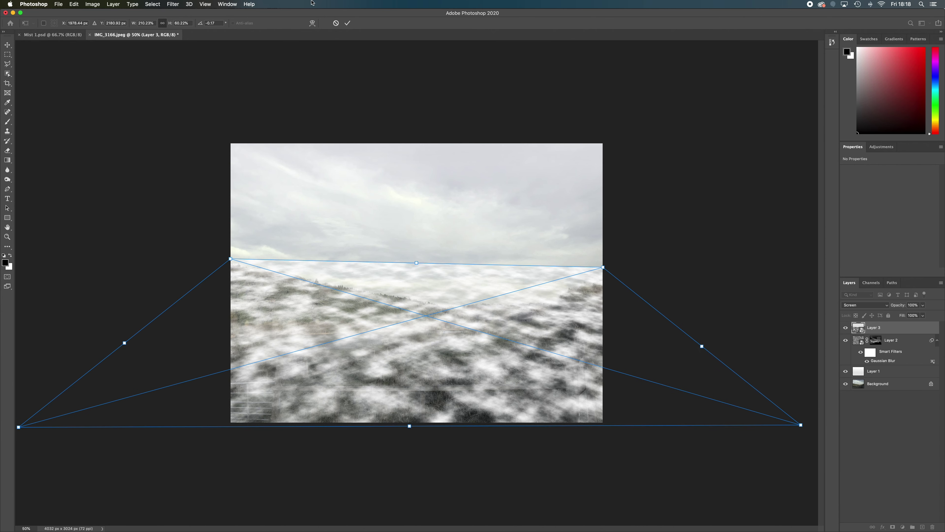
click(348, 23)
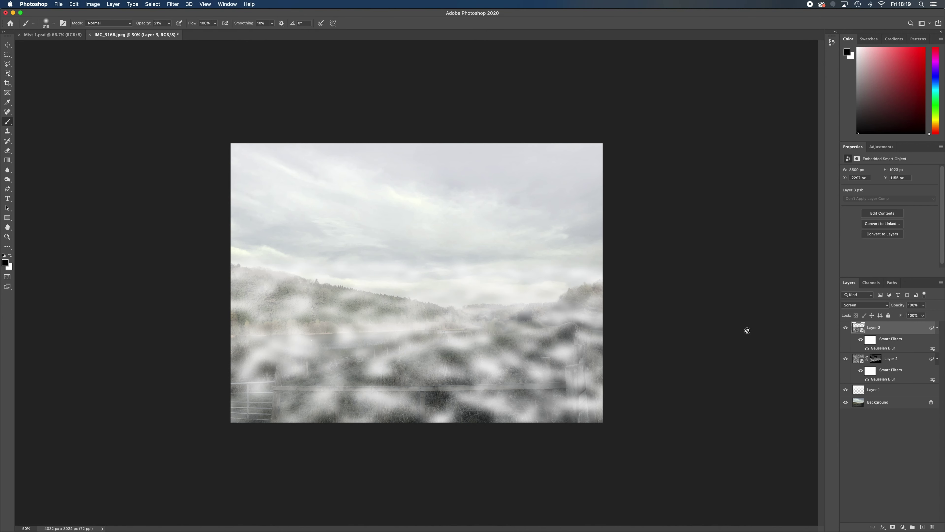
- Add a black mask to Layer 3 and paint it with soft white strokes to reveal mist over the lake, meadow, fence and hillsides
key(super+plus)
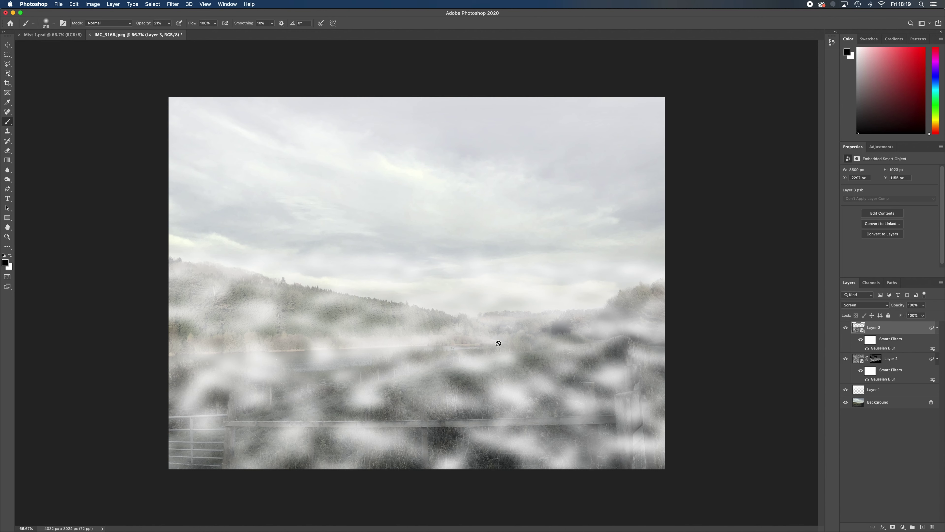
alt+click(892, 527)
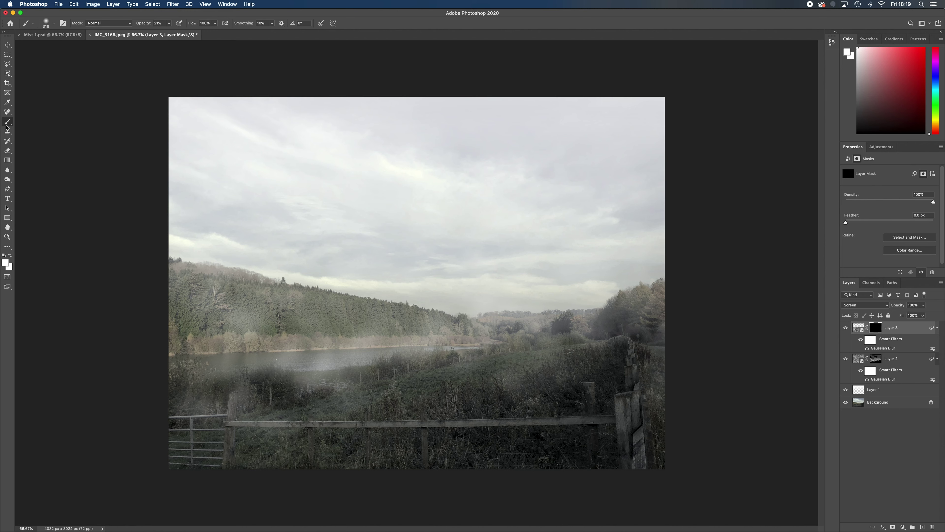
click(262, 347)
click(257, 375)
click(272, 384)
click(285, 398)
click(390, 424)
click(383, 419)
mouse_move(376, 419)
mouse_down()
mouse_move(263, 444)
mouse_move(394, 418)
mouse_move(576, 436)
mouse_move(575, 388)
mouse_move(600, 388)
mouse_move(637, 352)
mouse_move(600, 341)
mouse_move(630, 331)
mouse_move(646, 307)
mouse_move(656, 328)
mouse_move(647, 316)
mouse_move(582, 309)
mouse_move(657, 283)
mouse_move(633, 301)
mouse_move(515, 320)
mouse_move(558, 320)
mouse_move(443, 329)
mouse_move(256, 277)
mouse_move(188, 272)
mouse_move(175, 292)
mouse_move(298, 317)
mouse_move(285, 340)
mouse_move(373, 348)
mouse_move(329, 357)
mouse_move(258, 345)
mouse_move(343, 348)
mouse_move(262, 364)
mouse_up()
mouse_move(366, 329)
mouse_down()
mouse_move(344, 358)
mouse_move(315, 368)
mouse_move(324, 360)
mouse_move(173, 355)
mouse_move(282, 349)
mouse_move(228, 340)
mouse_move(183, 345)
mouse_move(335, 352)
mouse_move(500, 331)
mouse_move(472, 353)
mouse_move(371, 379)
mouse_move(560, 365)
mouse_up()
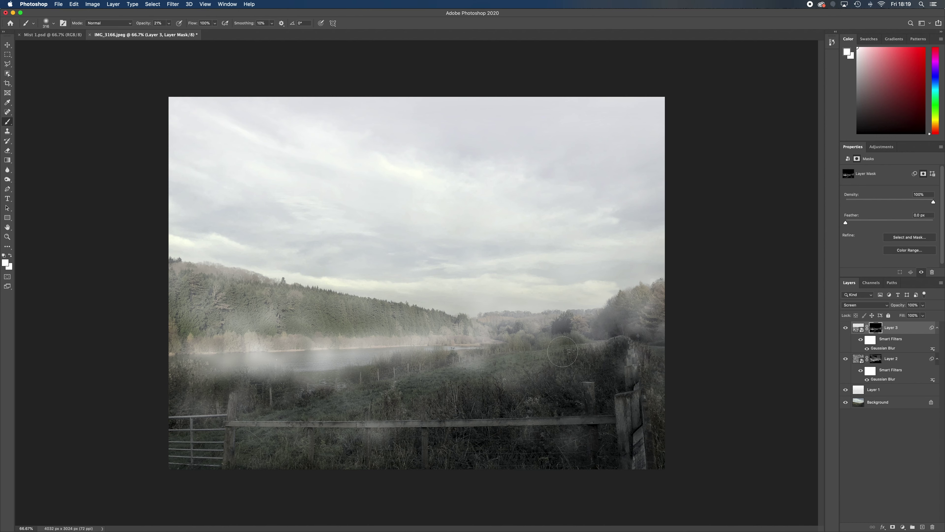
mouse_move(620, 332)
mouse_down()
mouse_move(561, 337)
mouse_move(637, 314)
mouse_move(586, 311)
mouse_move(644, 323)
mouse_move(571, 310)
mouse_move(519, 315)
mouse_move(531, 337)
mouse_up()
mouse_move(358, 316)
mouse_down()
mouse_move(485, 315)
mouse_move(439, 318)
mouse_move(484, 312)
mouse_move(362, 293)
mouse_move(399, 292)
mouse_move(289, 284)
mouse_move(351, 289)
mouse_move(318, 291)
mouse_move(331, 324)
mouse_move(364, 348)
mouse_move(301, 298)
mouse_move(393, 306)
mouse_up()
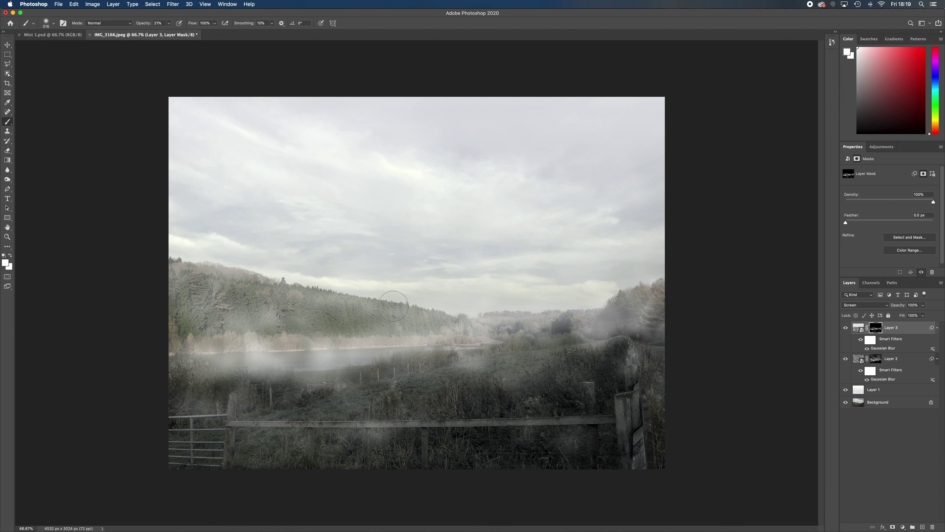
mouse_move(217, 379)
mouse_down()
mouse_move(283, 386)
mouse_move(285, 410)
mouse_move(221, 402)
mouse_move(324, 449)
mouse_move(278, 422)
mouse_move(304, 398)
mouse_move(375, 394)
mouse_move(386, 448)
mouse_move(473, 446)
mouse_move(516, 428)
mouse_move(510, 439)
mouse_move(565, 473)
mouse_move(441, 417)
mouse_move(521, 390)
mouse_move(436, 377)
mouse_move(386, 392)
mouse_move(510, 364)
mouse_up()
mouse_move(636, 334)
mouse_down()
mouse_move(615, 349)
mouse_move(624, 353)
mouse_move(640, 346)
mouse_move(525, 385)
mouse_move(291, 422)
mouse_move(210, 419)
mouse_move(166, 447)
mouse_move(254, 405)
mouse_move(213, 360)
mouse_move(177, 395)
mouse_up()
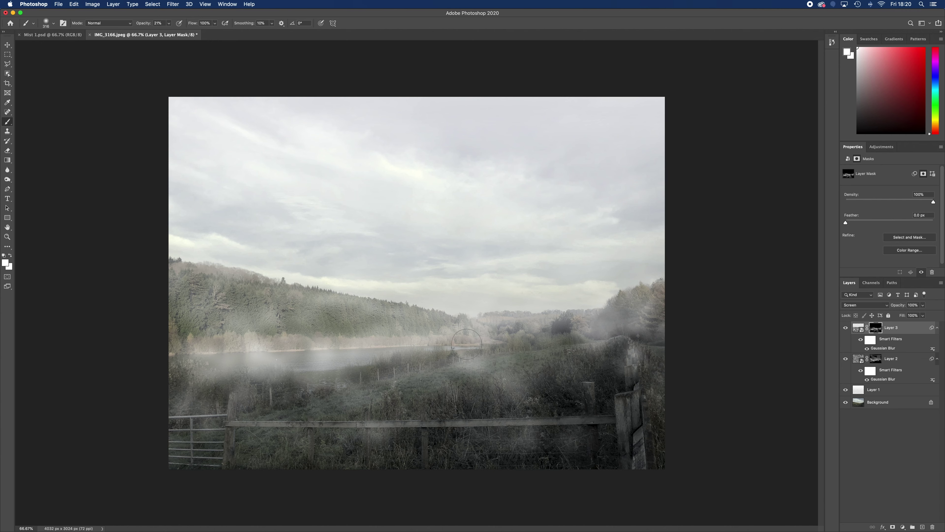
mouse_move(465, 334)
mouse_down()
mouse_move(520, 361)
mouse_move(568, 350)
mouse_move(564, 369)
mouse_move(613, 366)
mouse_up()
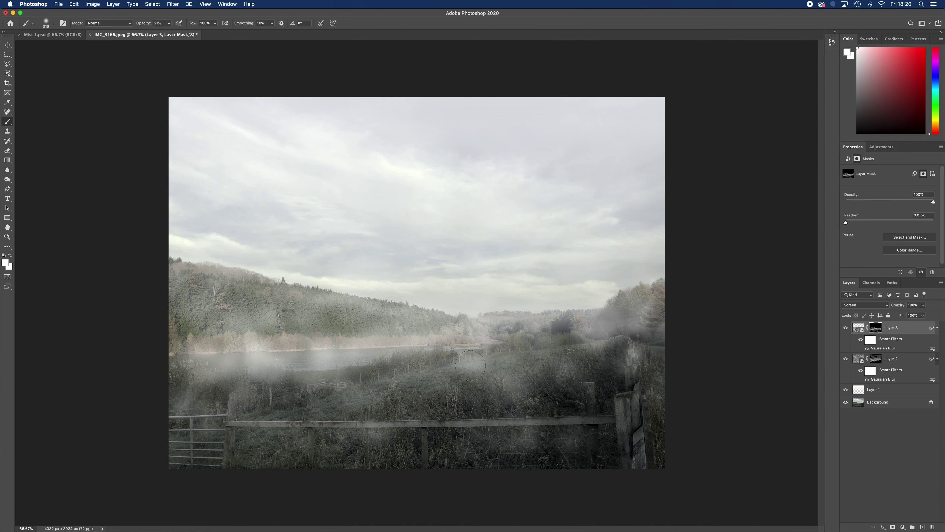
- Compare the image with the Mist 1.psd version, reduce Layer 3's opacity to 38% and deselect the layer
click(44, 35)
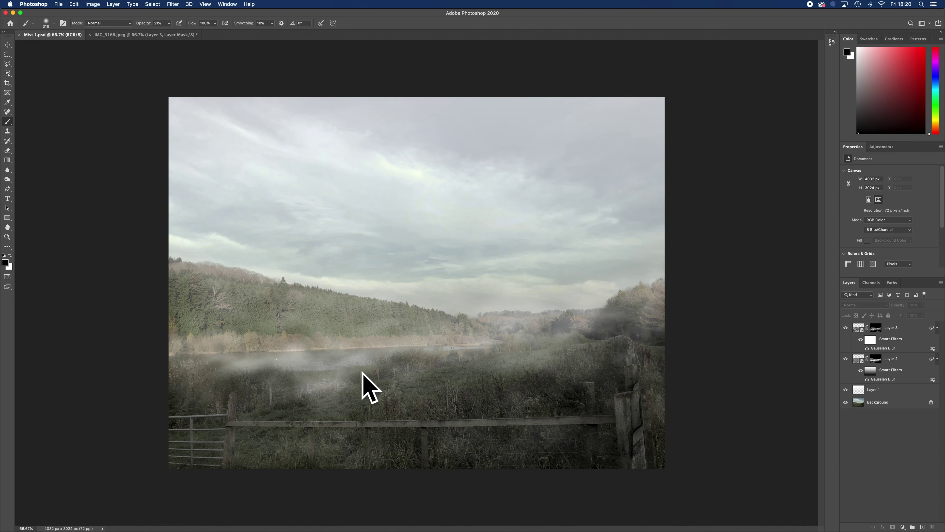
click(160, 35)
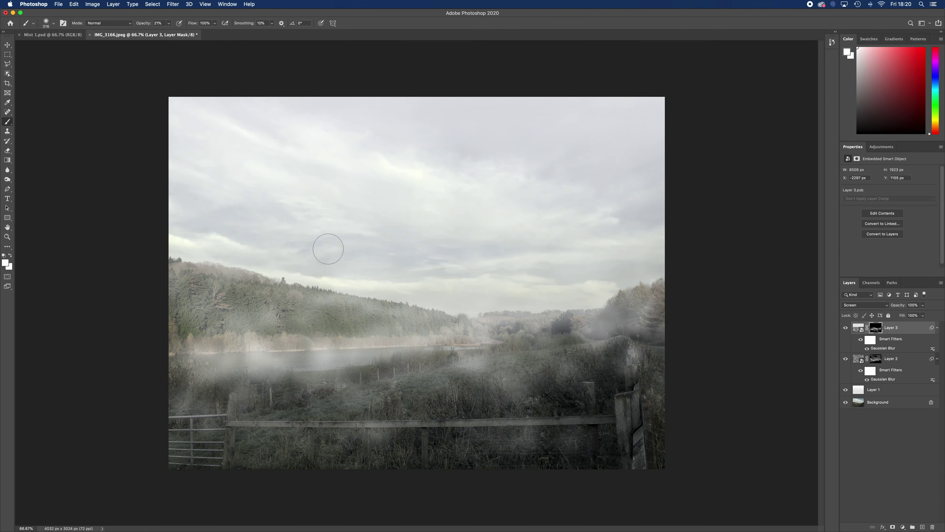
click(923, 305)
drag(924, 313, 903, 315)
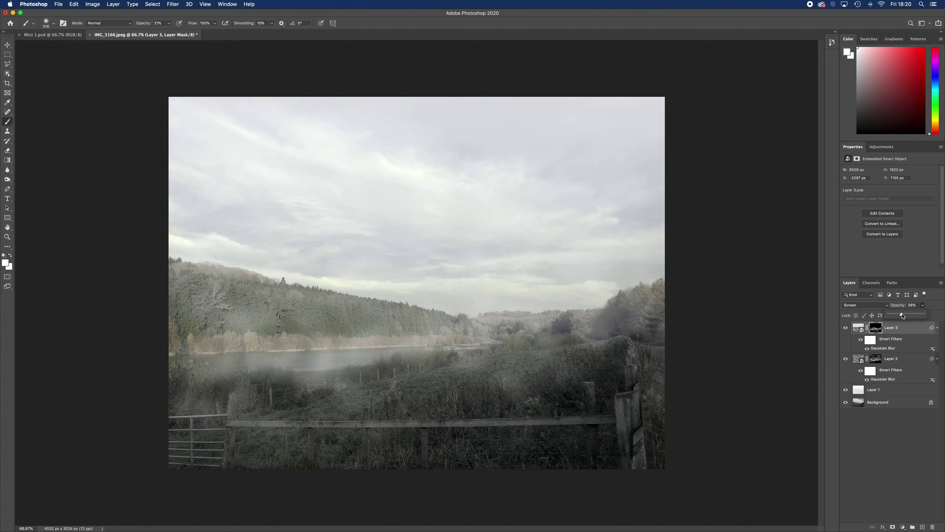
click(899, 455)
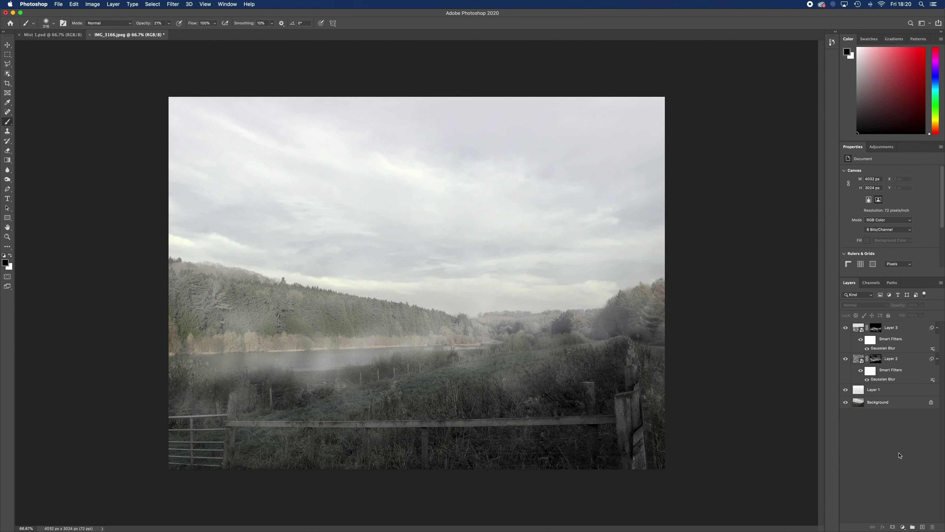